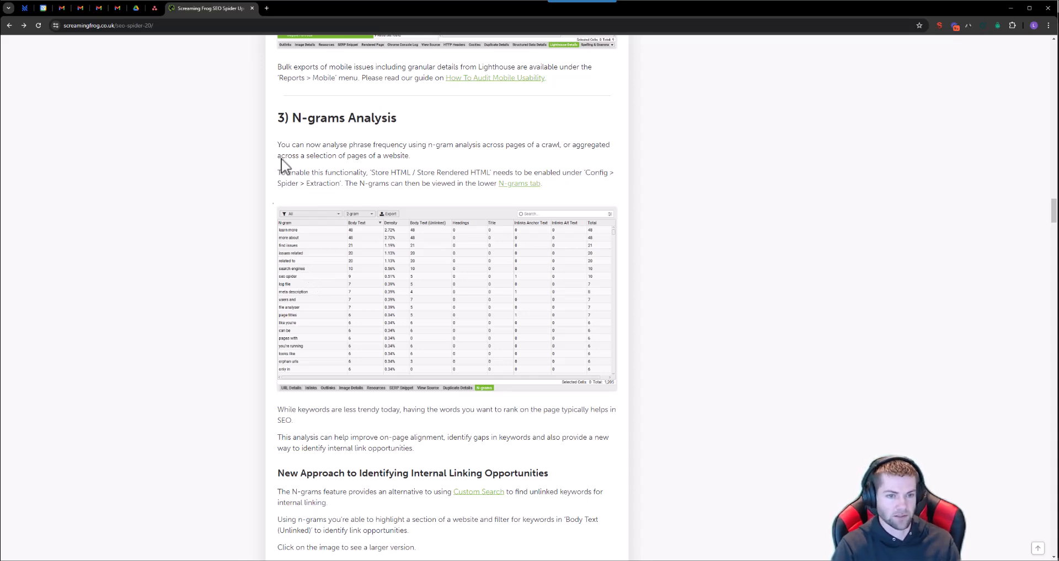
# Open the hellowalla.com home page in a new browser tab
pyautogui.click(266, 7)
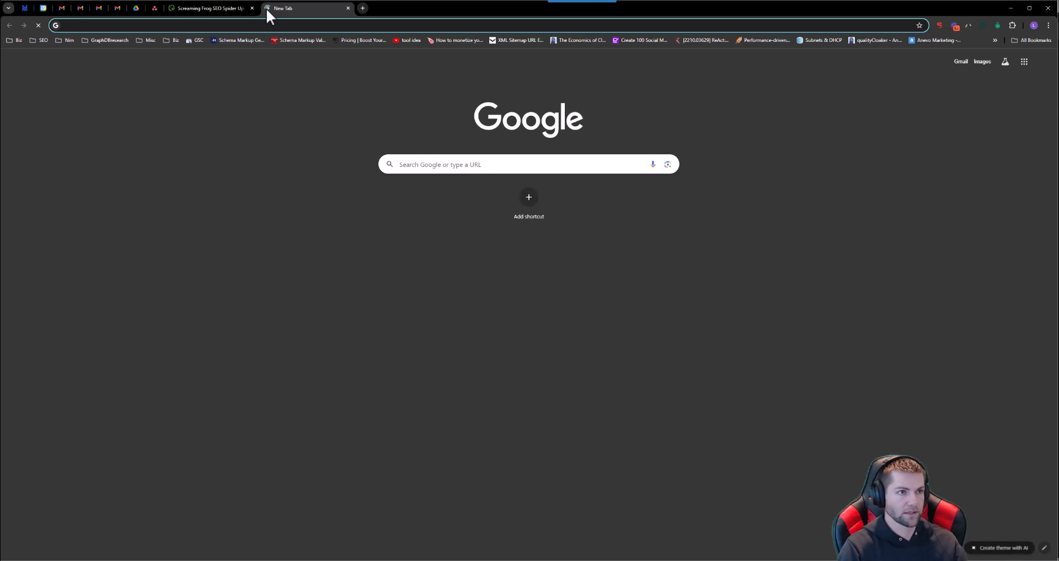
pyautogui.write('hello')
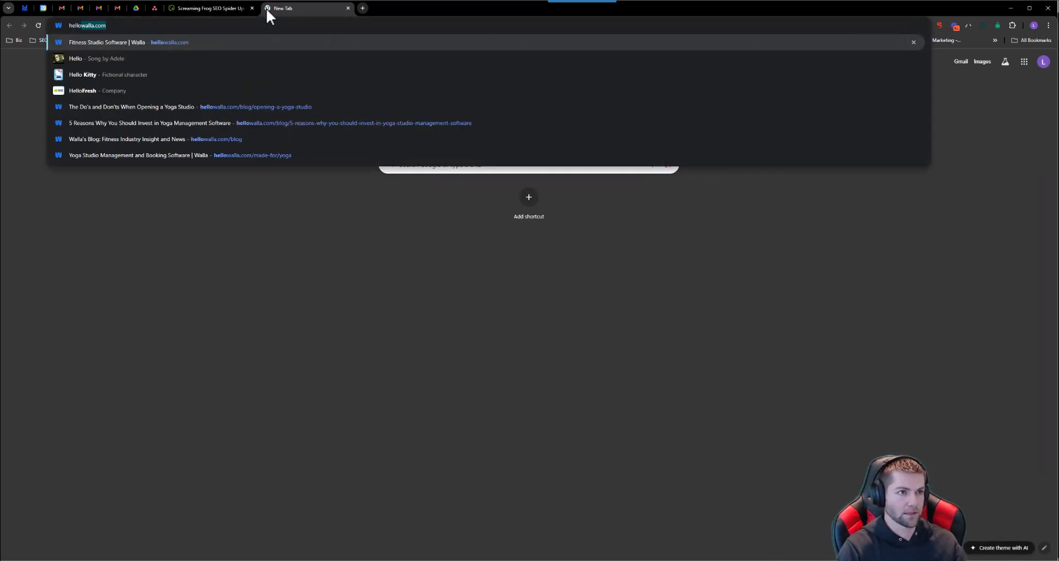
pyautogui.press('Return')
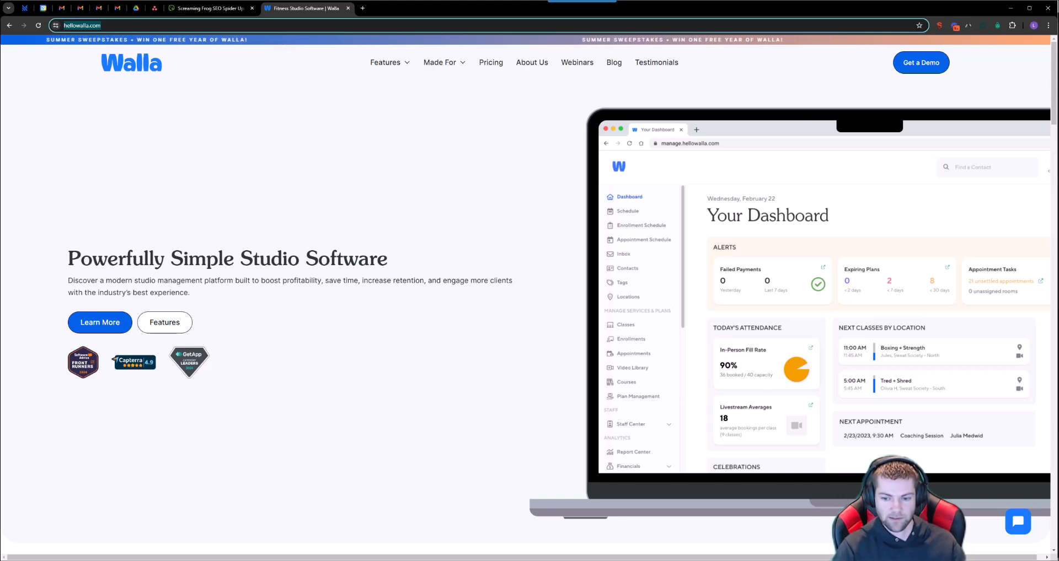
pyautogui.hotkey('alt', 'Tab')
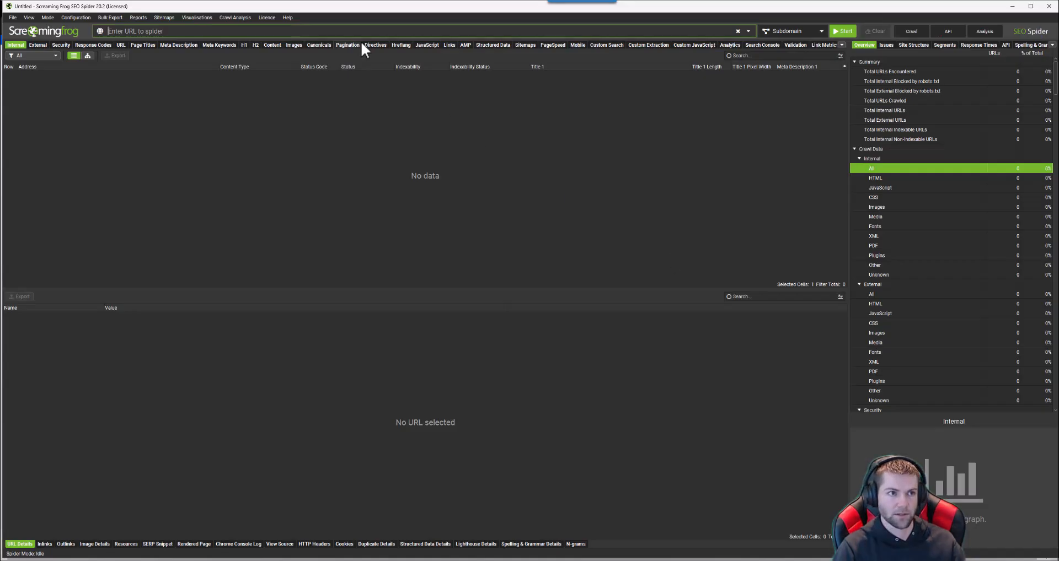
pyautogui.write('https://www.hellowalla.com/')
pyautogui.press('Escape')
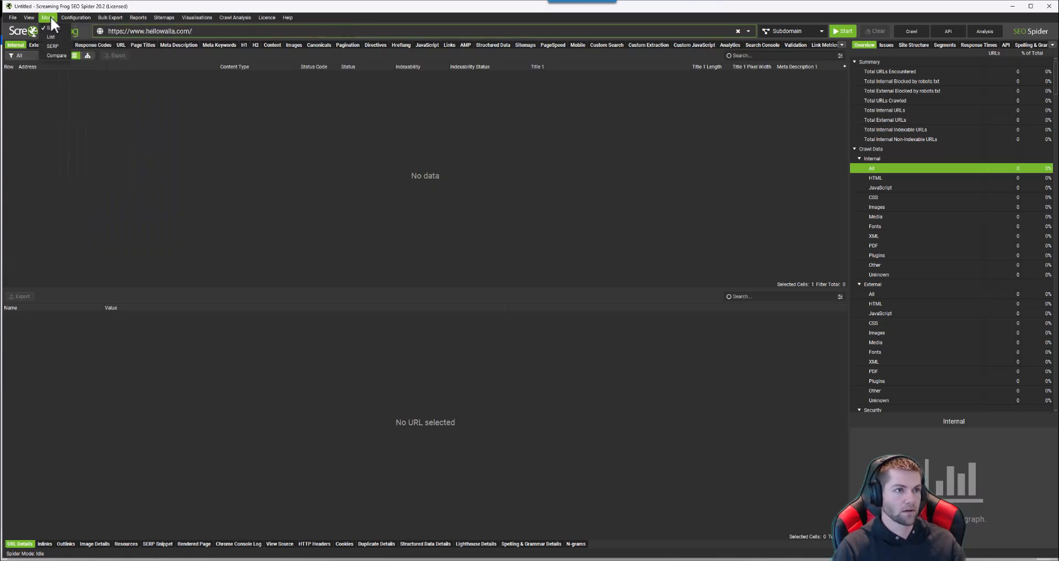
# Enable Store HTML and Store Rendered HTML in the spider's extraction settings
pyautogui.moveTo(64, 18)
pyautogui.click(70, 27)
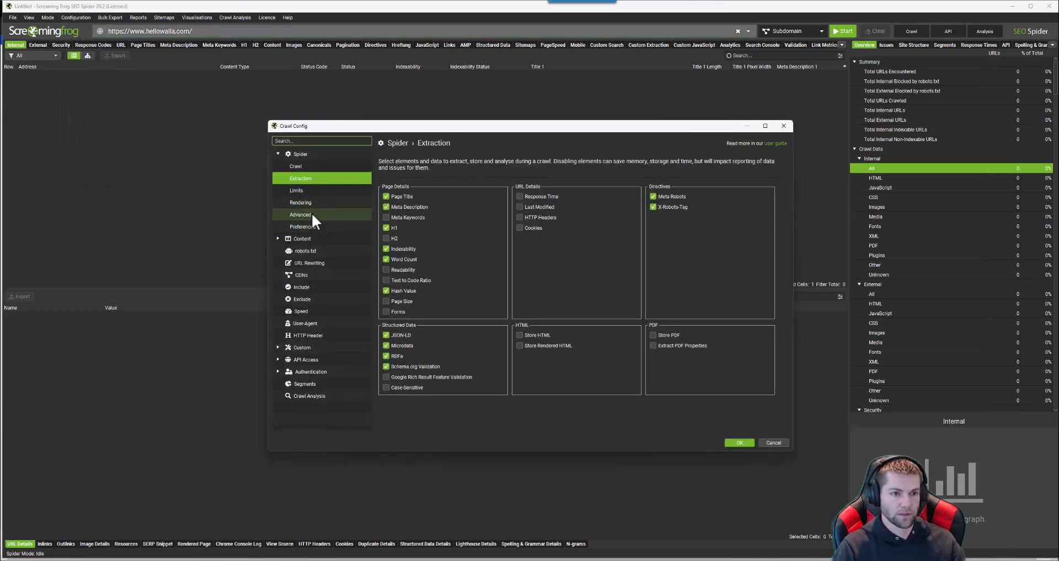
pyautogui.click(519, 335)
pyautogui.click(519, 345)
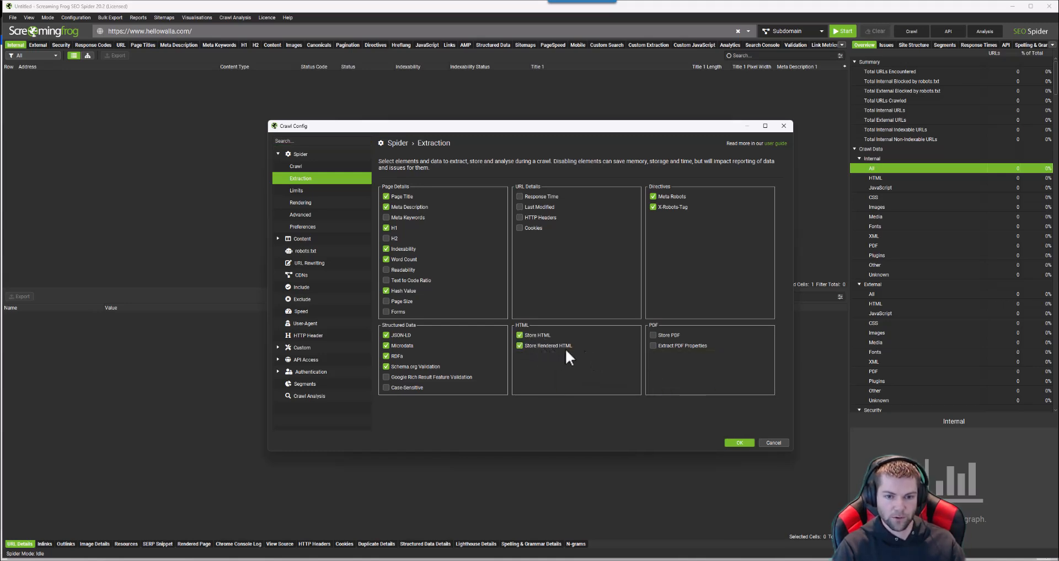
pyautogui.click(740, 443)
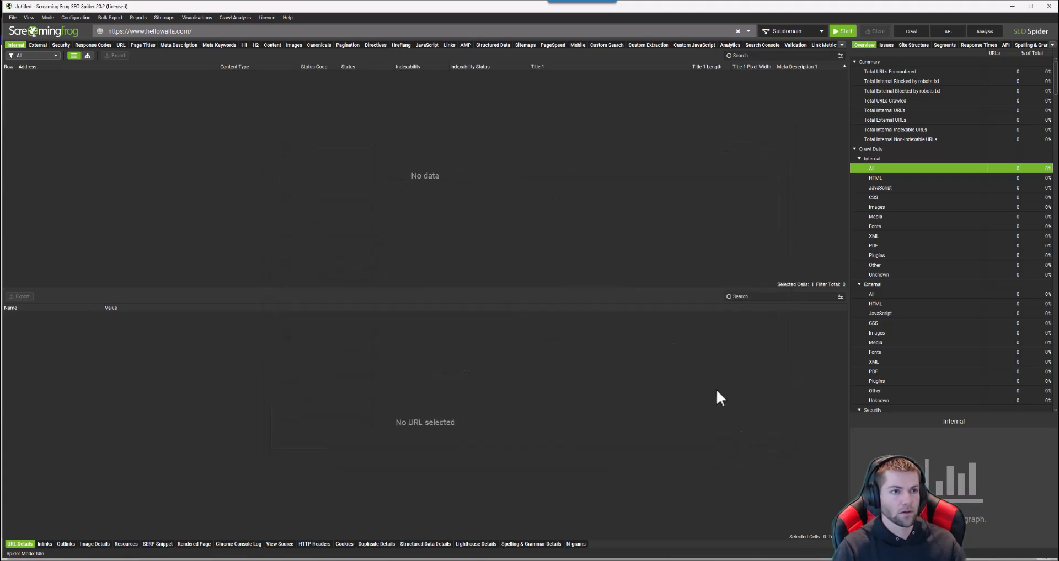
# Check the crawl speed configuration without changing it and start the crawl of the website
pyautogui.click(77, 18)
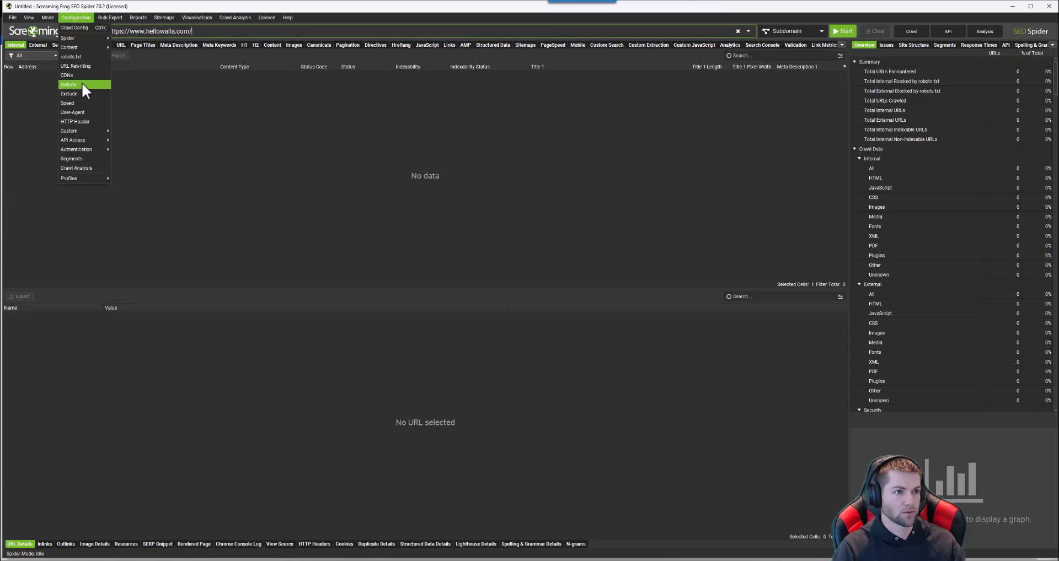
pyautogui.click(79, 102)
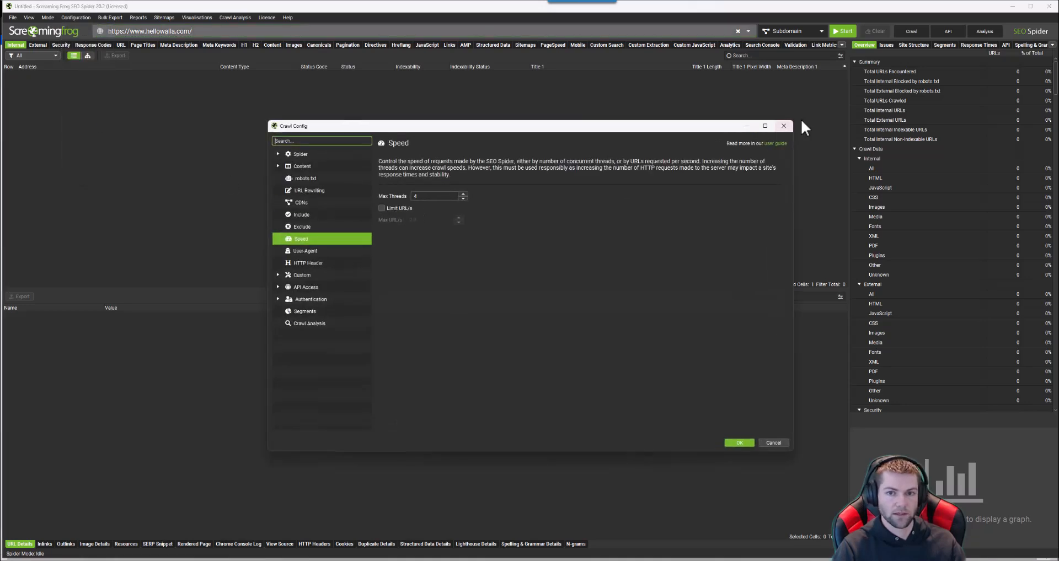
pyautogui.click(781, 128)
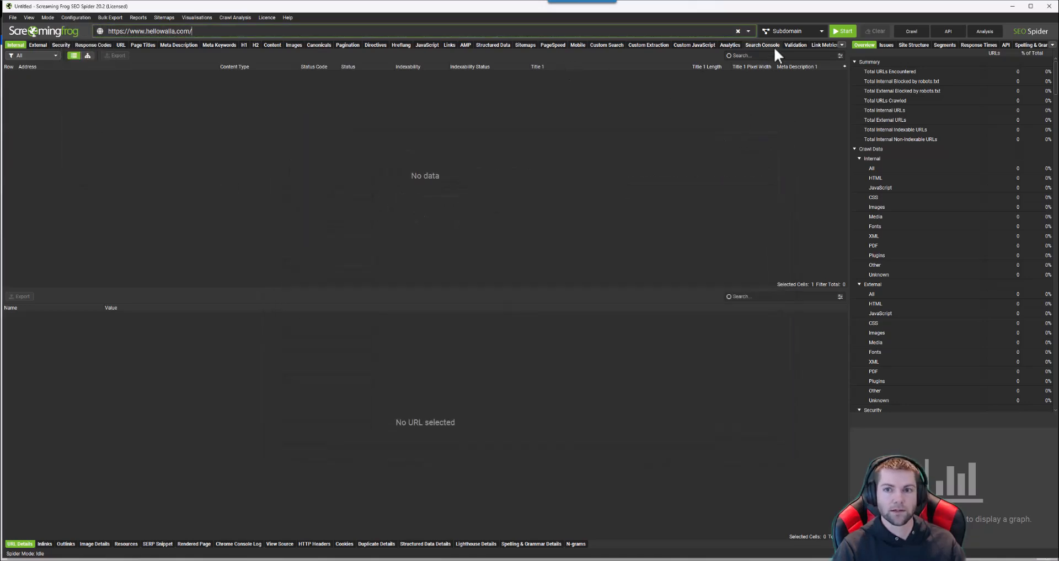
pyautogui.click(842, 31)
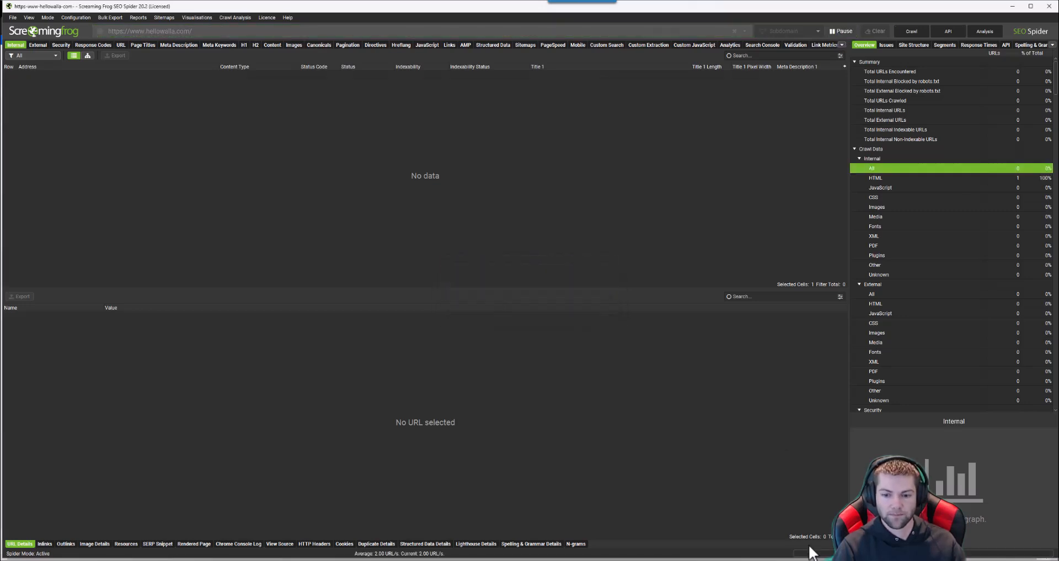
# Switch to the browser, look over Walla's Features and Made For pages, and open the Yoga page
pyautogui.hotkey('alt', 'Tab')
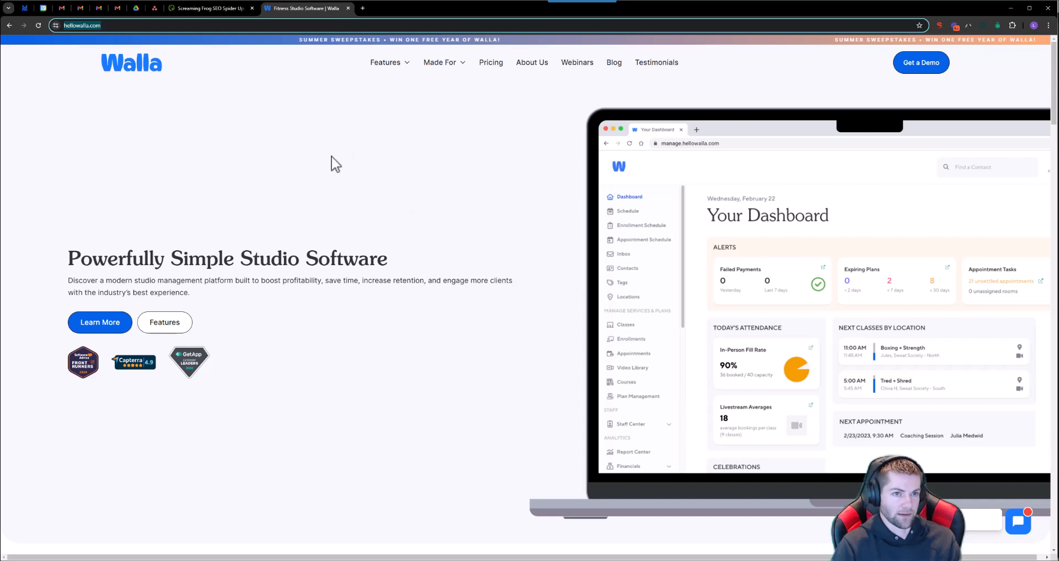
pyautogui.click(400, 70)
pyautogui.moveTo(392, 69)
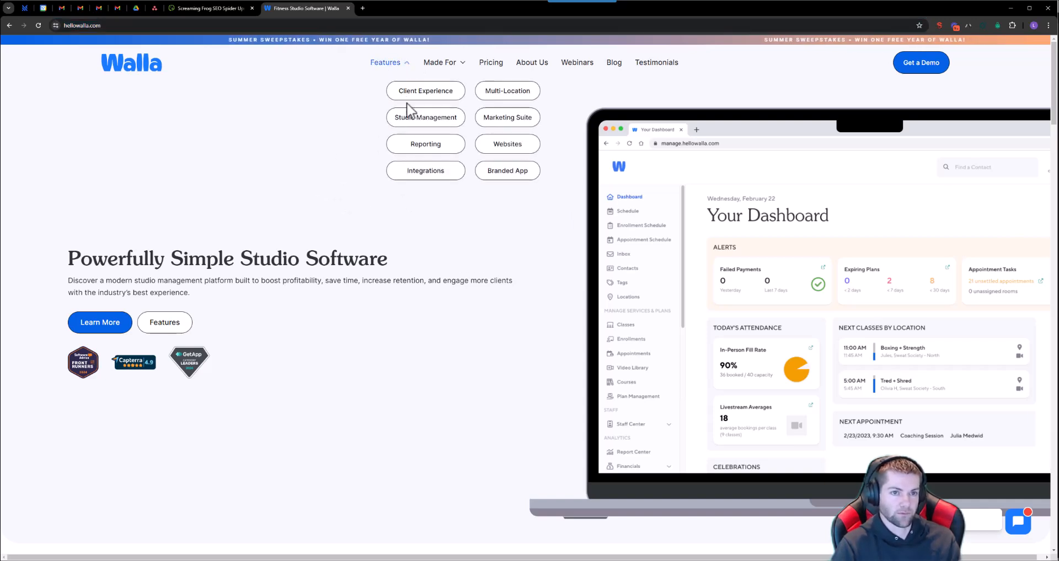
pyautogui.moveTo(448, 69)
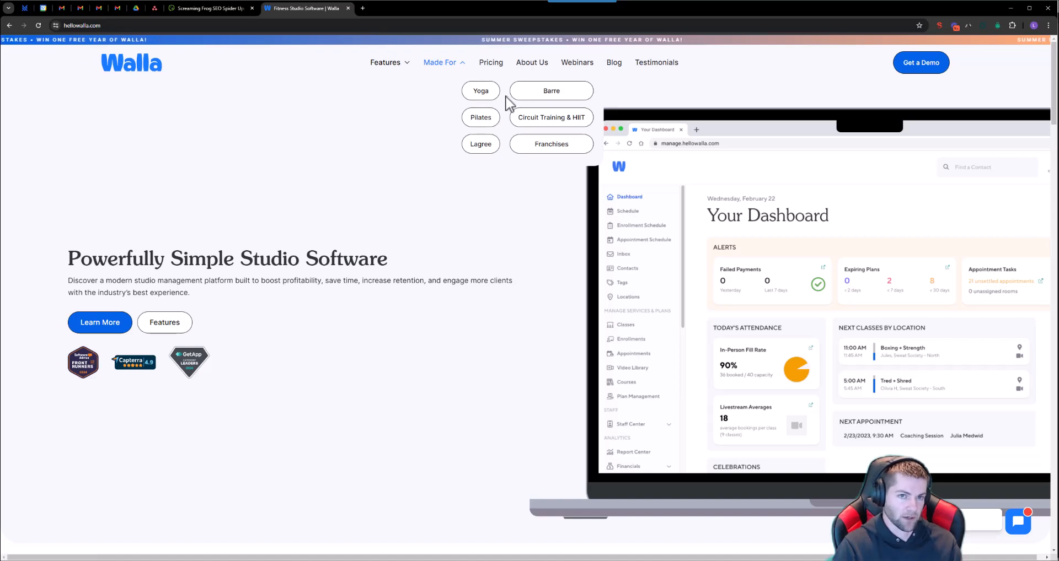
pyautogui.click(472, 95)
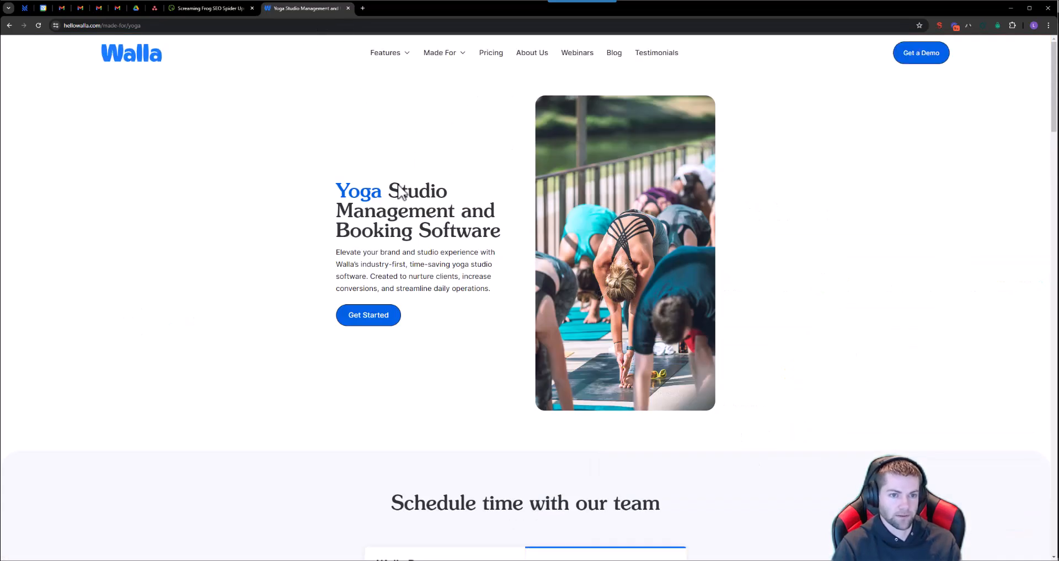
# Highlight the phrase "Yoga Studio Management" in the Yoga page's main heading, and clear the selection
pyautogui.moveTo(337, 189); pyautogui.dragTo(442, 190)
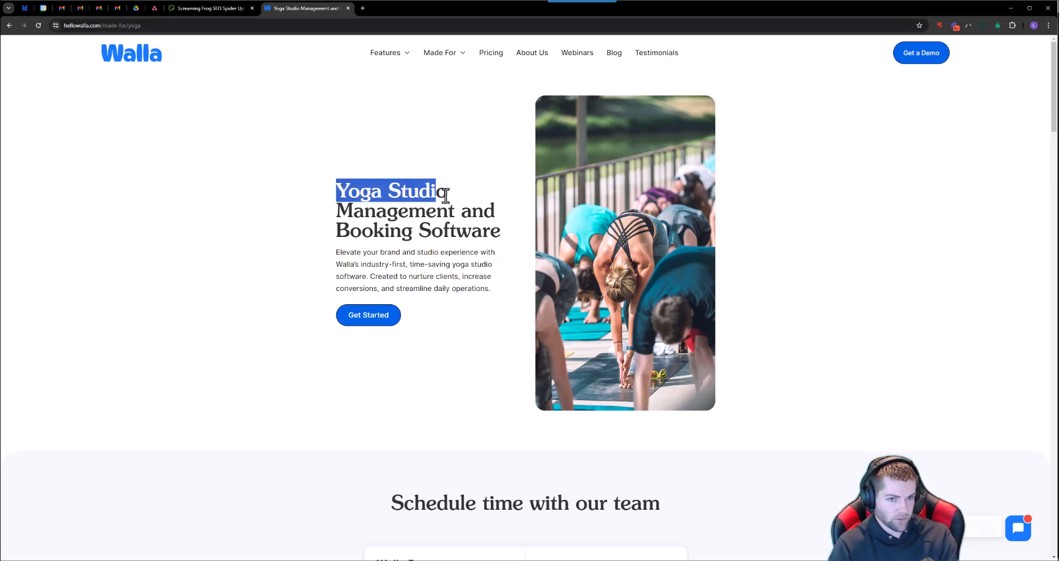
pyautogui.click(441, 190)
pyautogui.moveTo(337, 190); pyautogui.dragTo(414, 222)
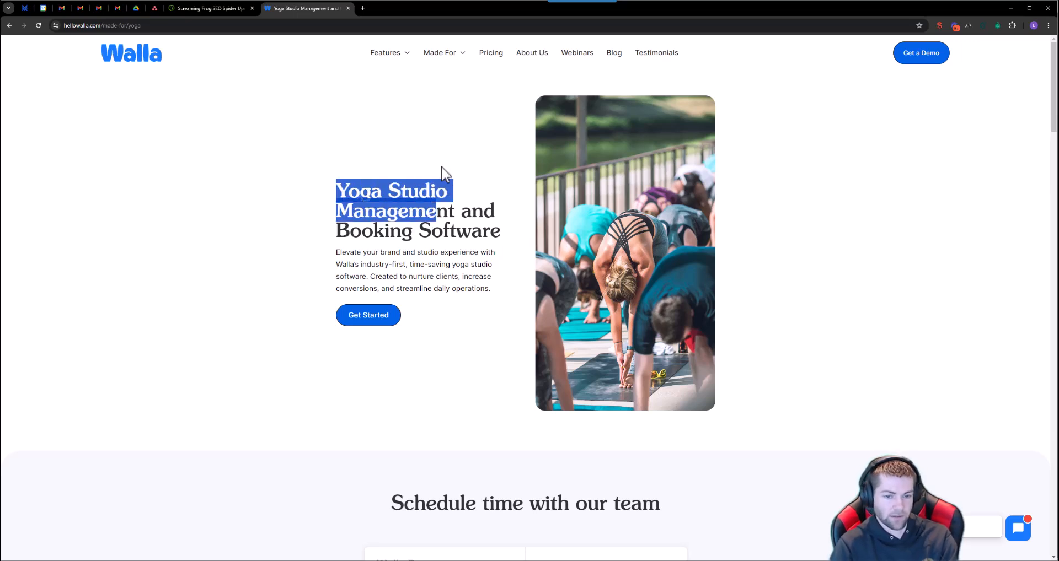
pyautogui.click(464, 177)
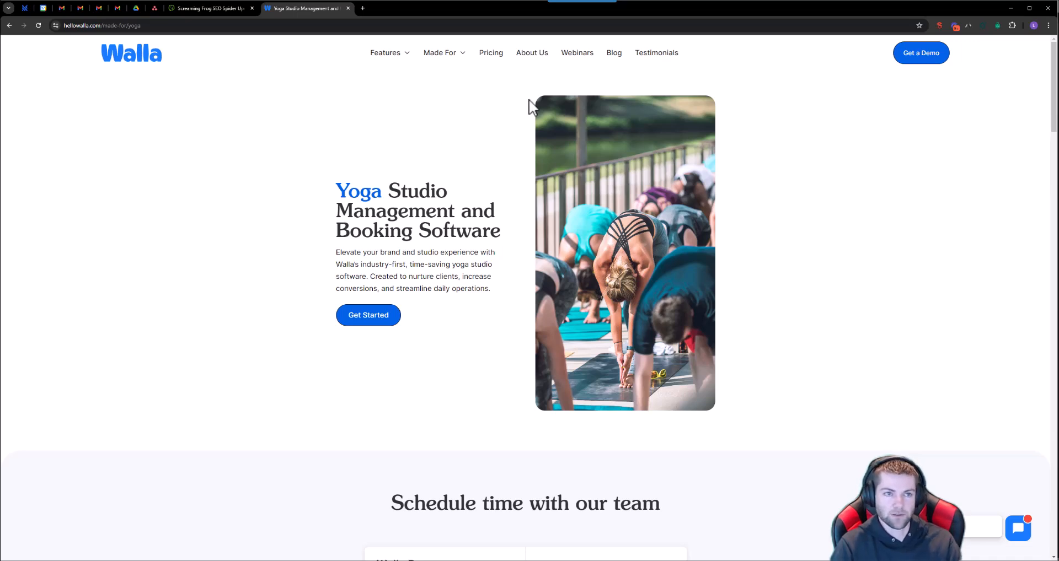
# Open Walla's blog in a new browser tab and look through its list of posts
pyautogui.rightClick(610, 55)
pyautogui.click(623, 63)
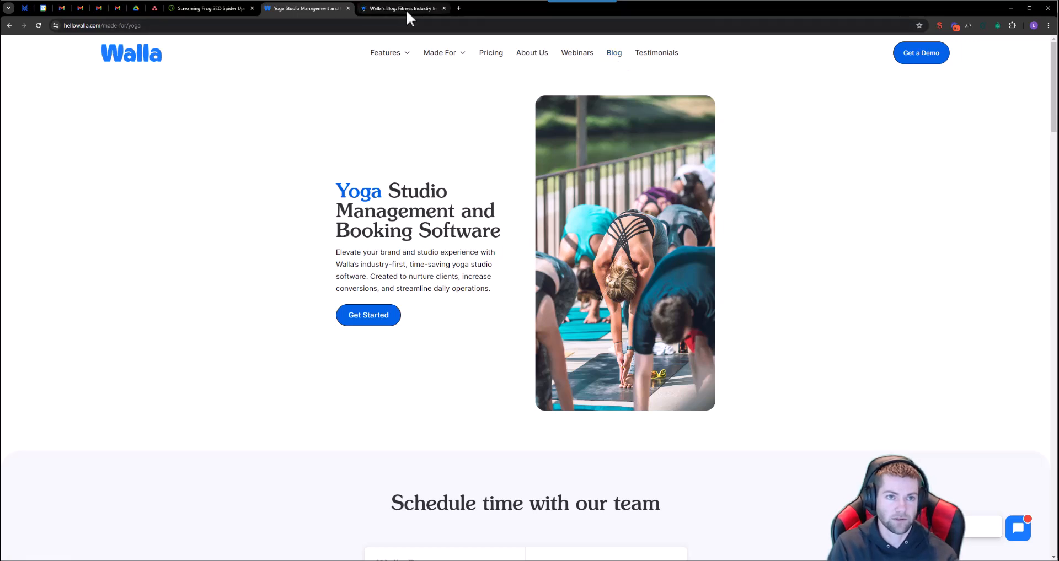
pyautogui.click(406, 9)
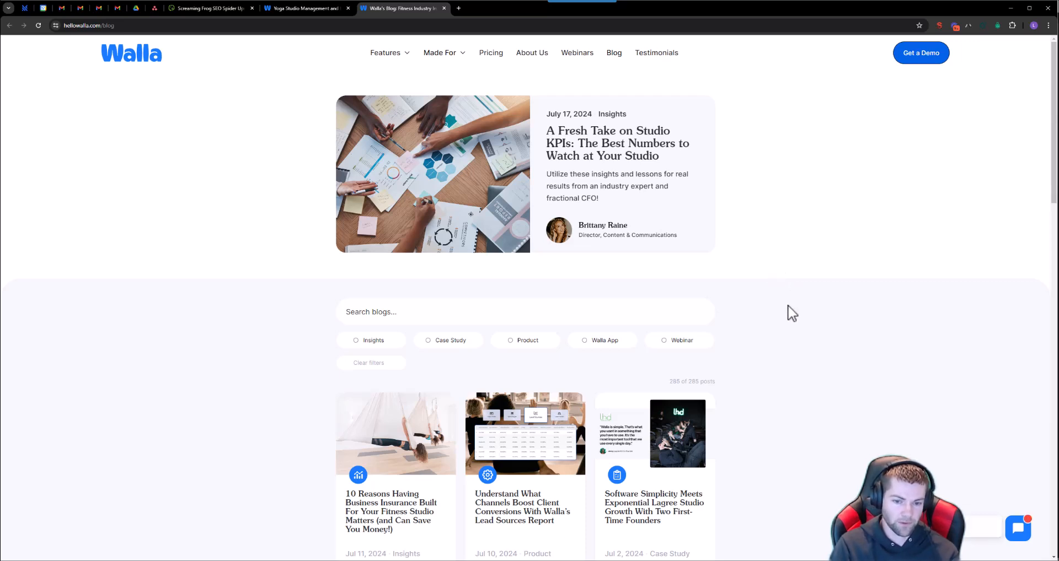
pyautogui.scroll(-1, 789, 312)
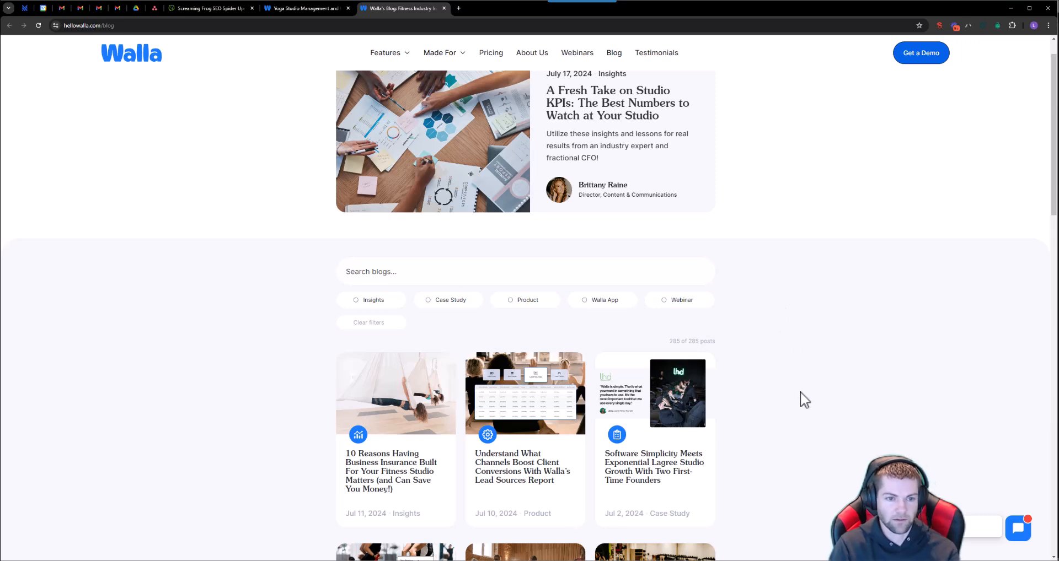
pyautogui.scroll(-1, 801, 400)
pyautogui.scroll(-1, 804, 400)
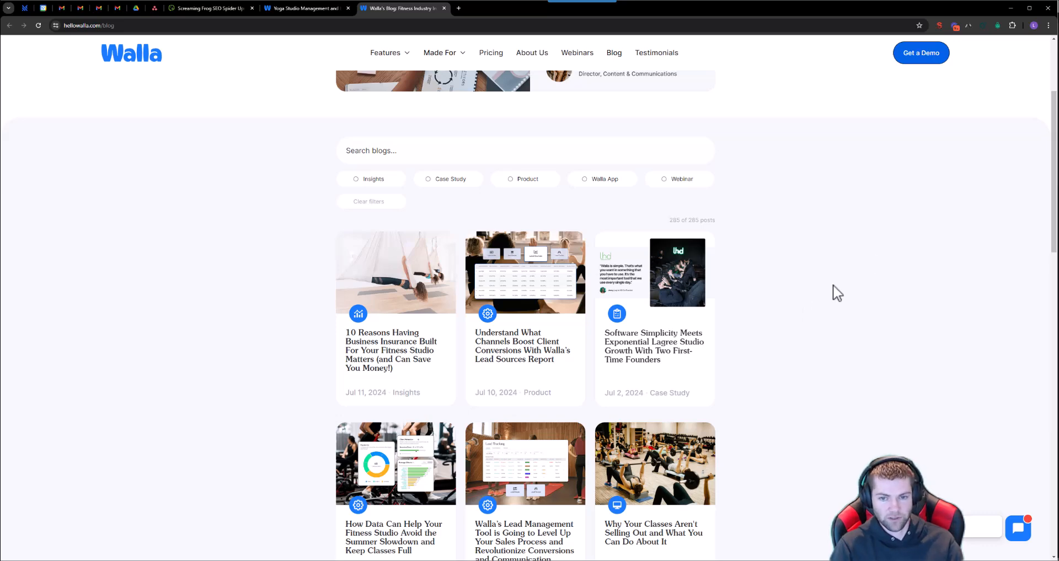
pyautogui.moveTo(1051, 223); pyautogui.dragTo(1047, 380)
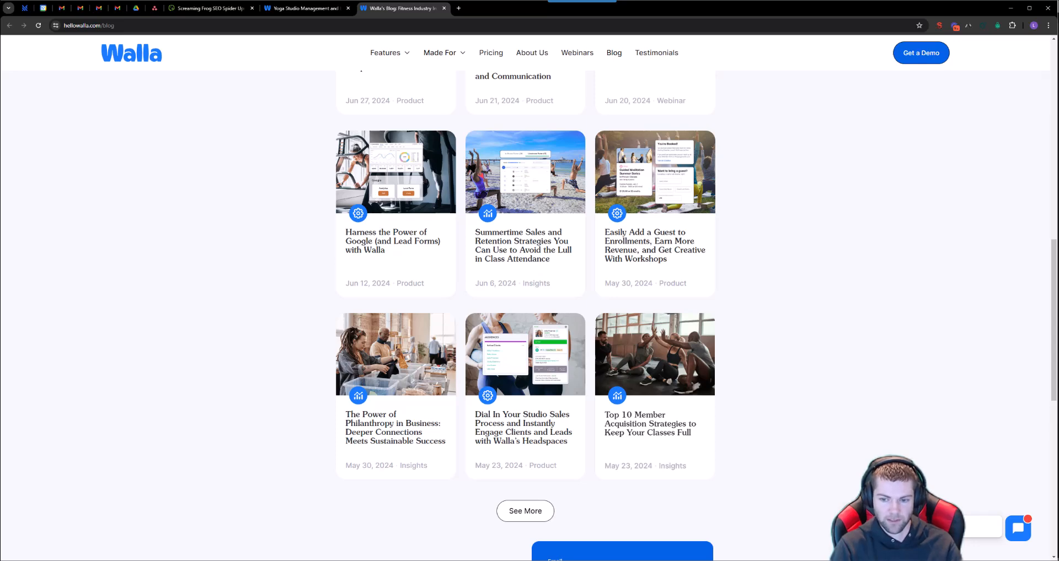
# Switch back to Screaming Frog SEO Spider and set an advanced table search condition for Address containing /blog
pyautogui.hotkey('alt', 'Tab')
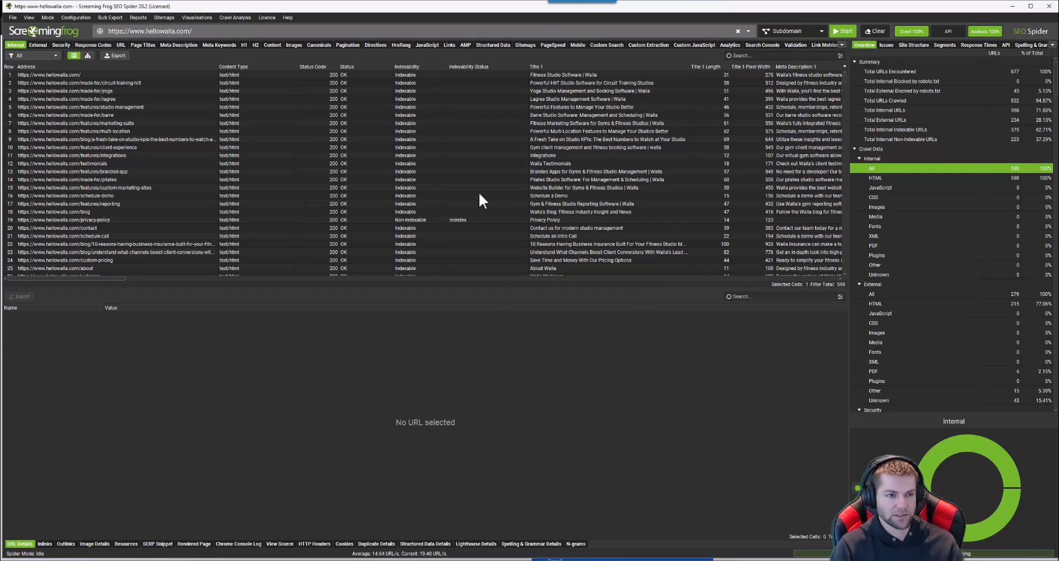
pyautogui.scroll(-1, 249, 160)
pyautogui.scroll(1, 251, 157)
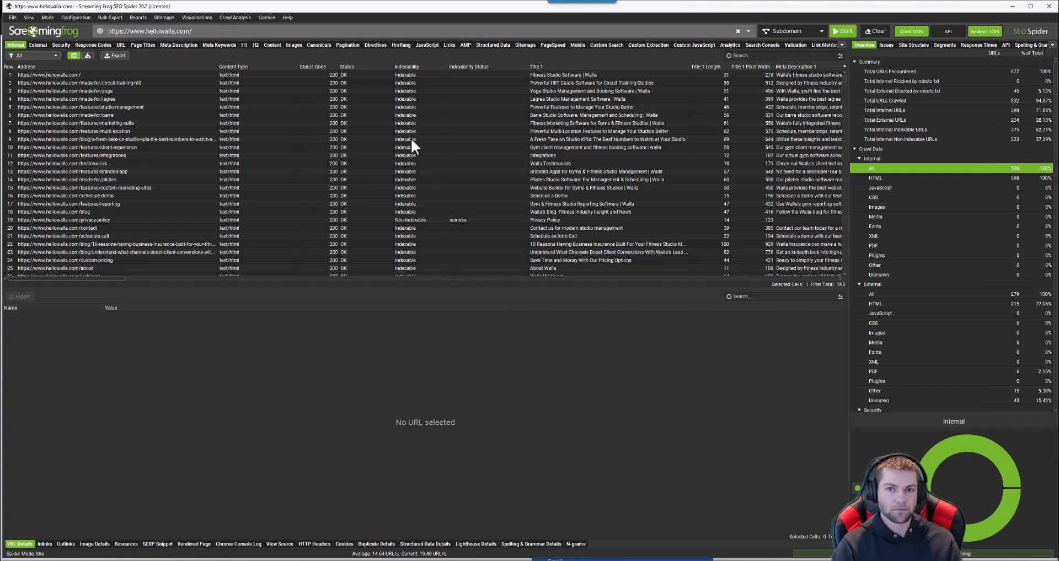
pyautogui.click(840, 56)
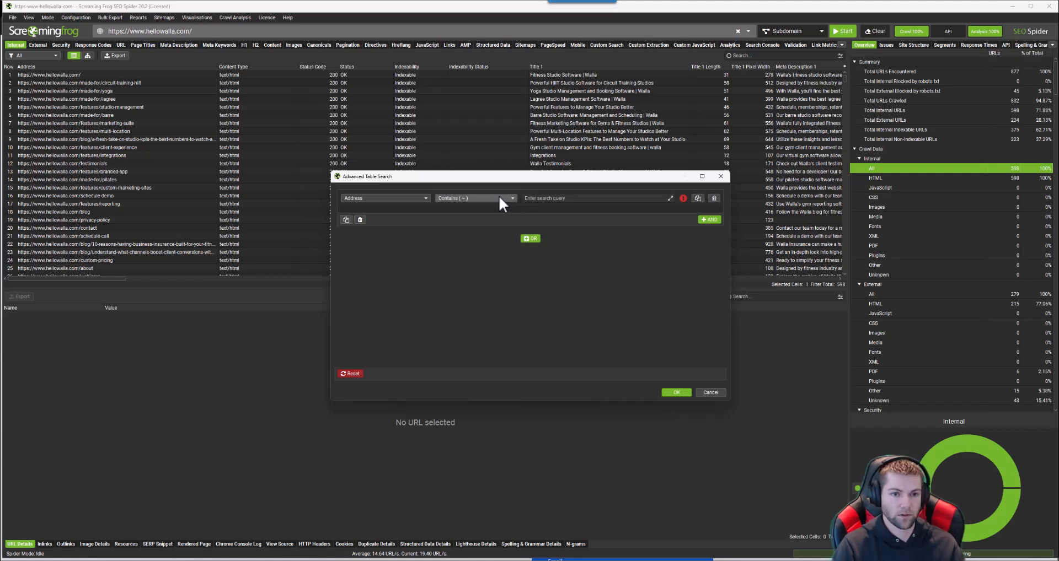
pyautogui.click(536, 197)
pyautogui.write('/blog')
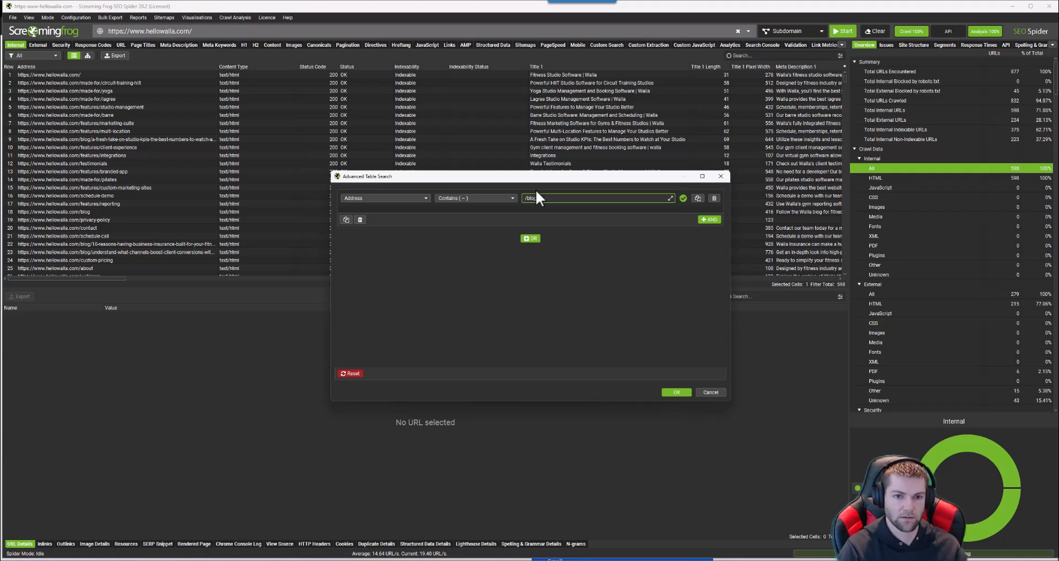
pyautogui.click(708, 220)
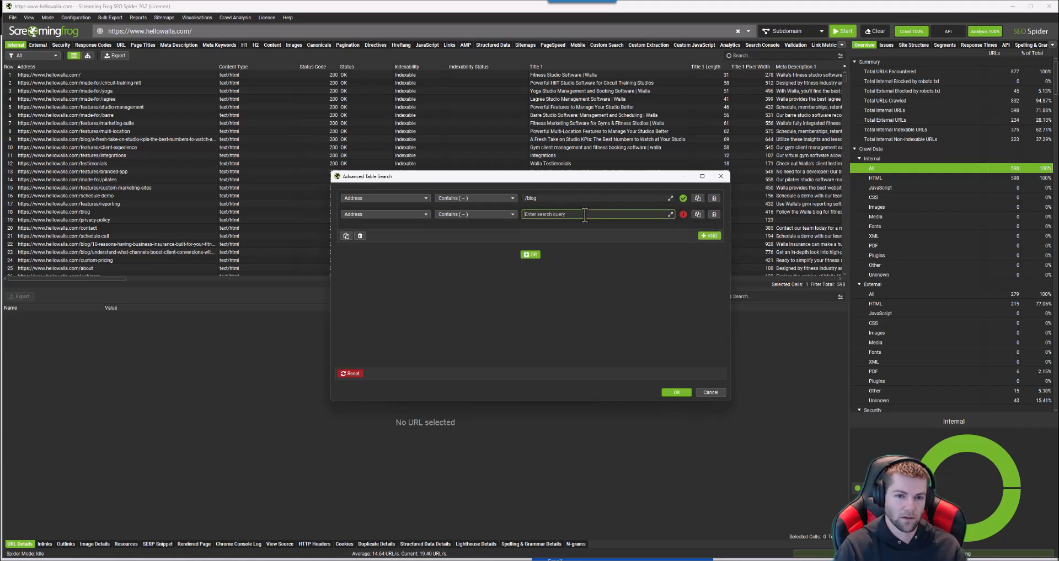
pyautogui.write('h')
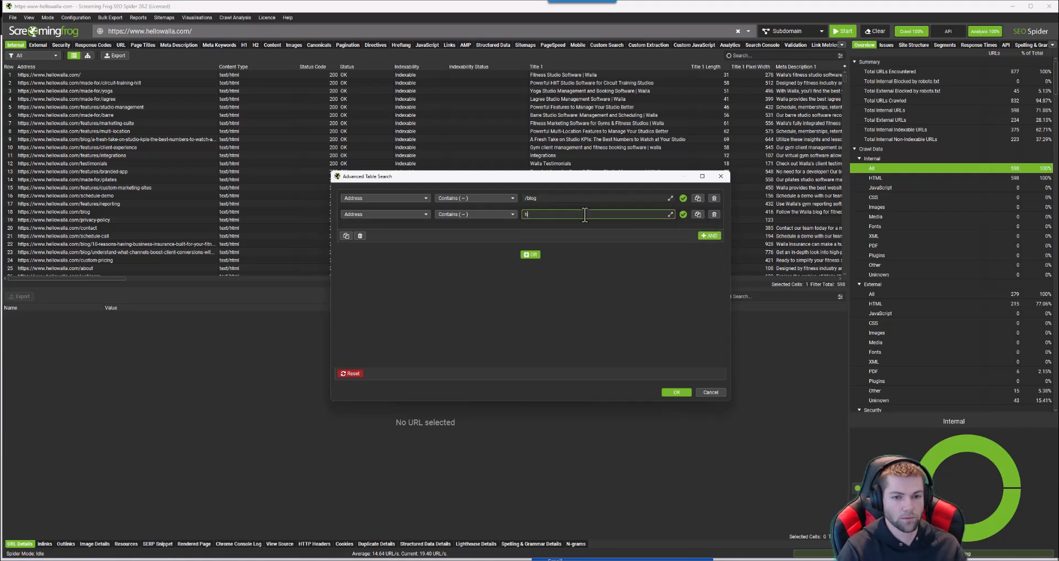
pyautogui.write('ttps://hellow')
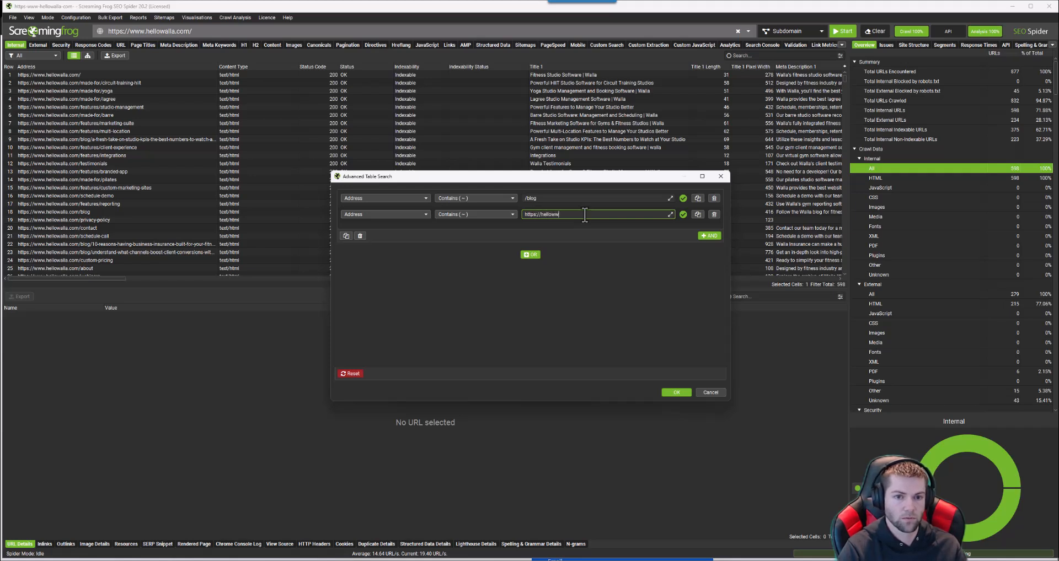
pyautogui.write('alla.com/')
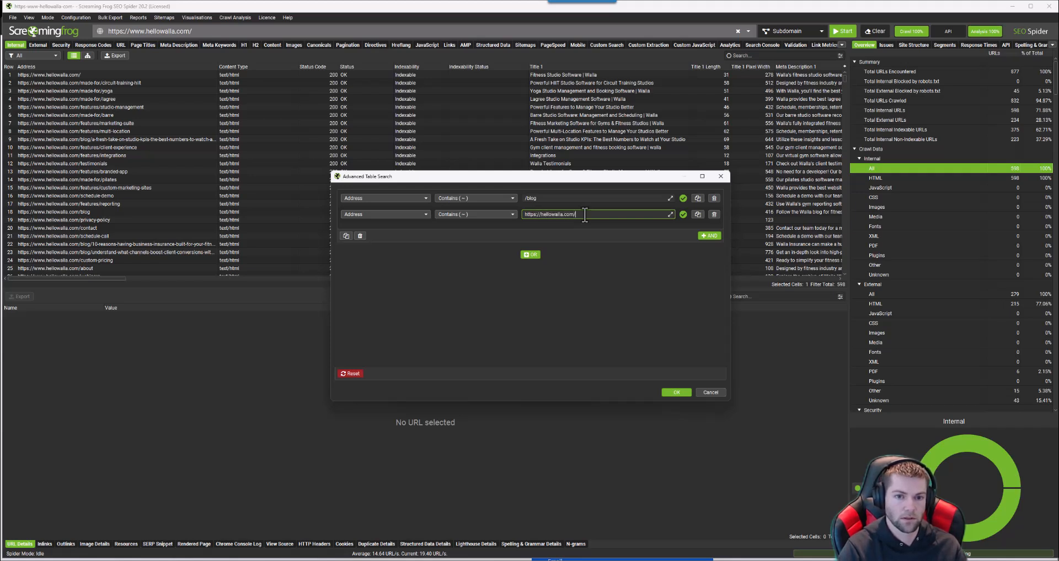
pyautogui.write('blog')
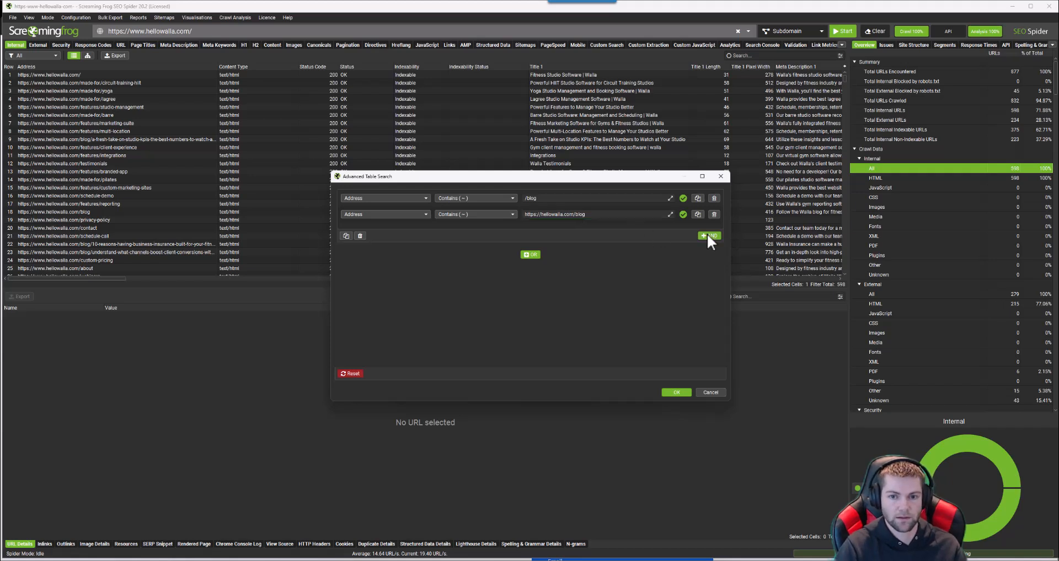
# Add an AND condition to the table search for Content Type containing html
pyautogui.click(709, 235)
pyautogui.click(393, 230)
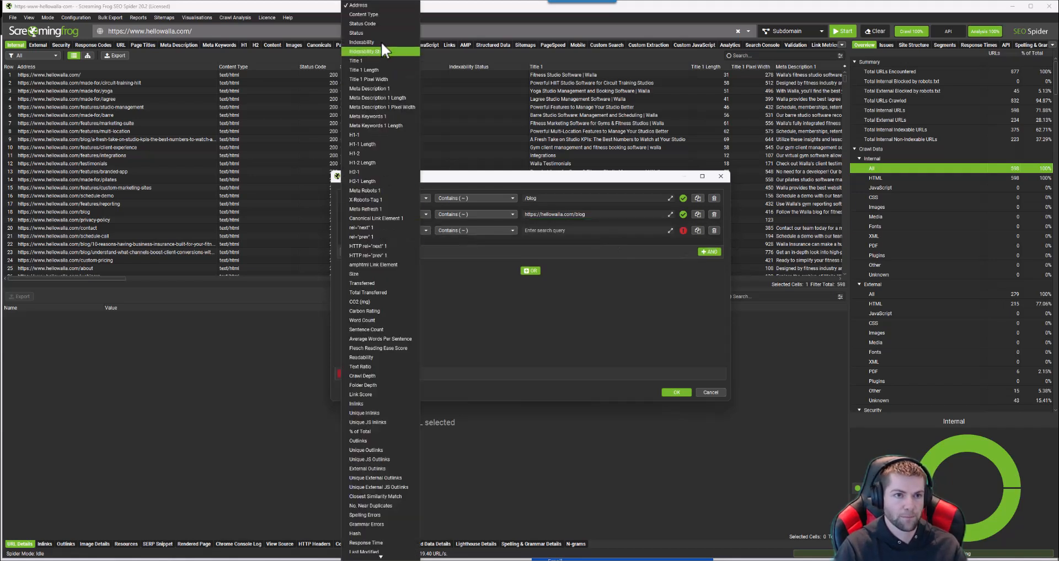
pyautogui.click(368, 10)
pyautogui.click(552, 230)
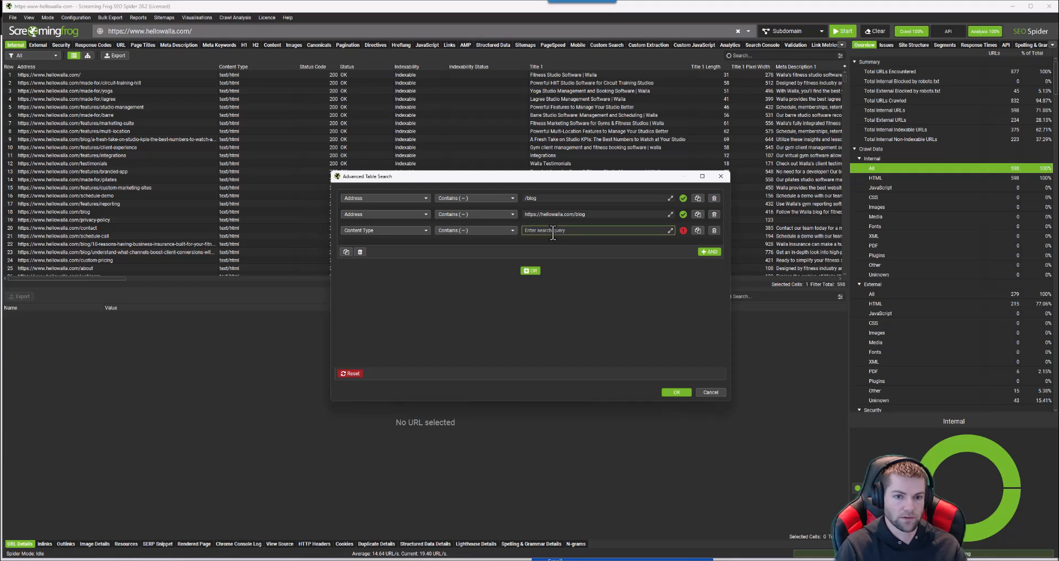
pyautogui.write('html')
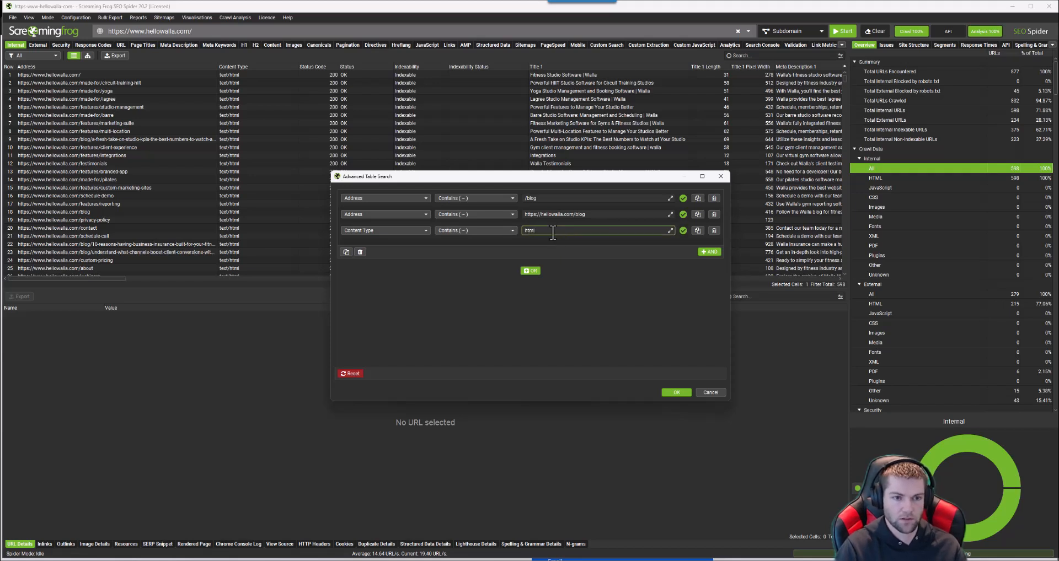
# Add an AND condition to the table search for Status Code containing 200
pyautogui.click(706, 251)
pyautogui.click(406, 245)
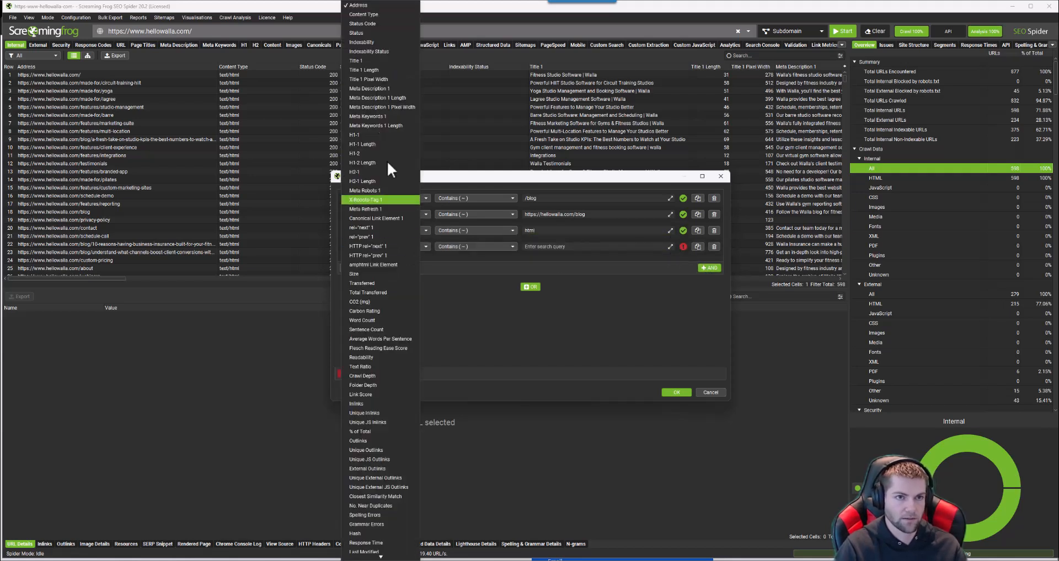
pyautogui.click(366, 13)
pyautogui.click(534, 246)
pyautogui.write('200')
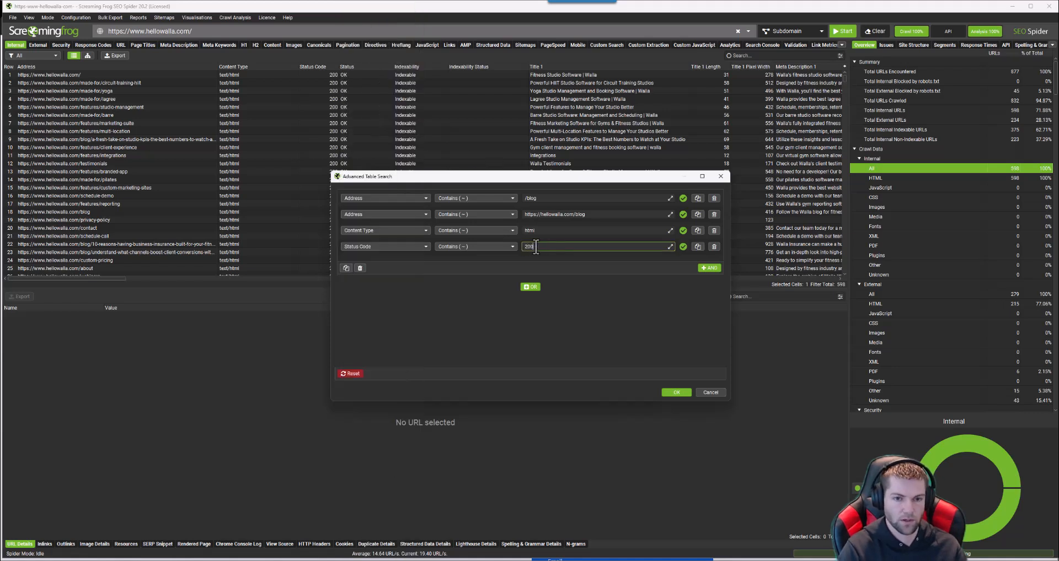
# Add an AND condition to the table search for Indexability equal to Indexable
pyautogui.click(707, 268)
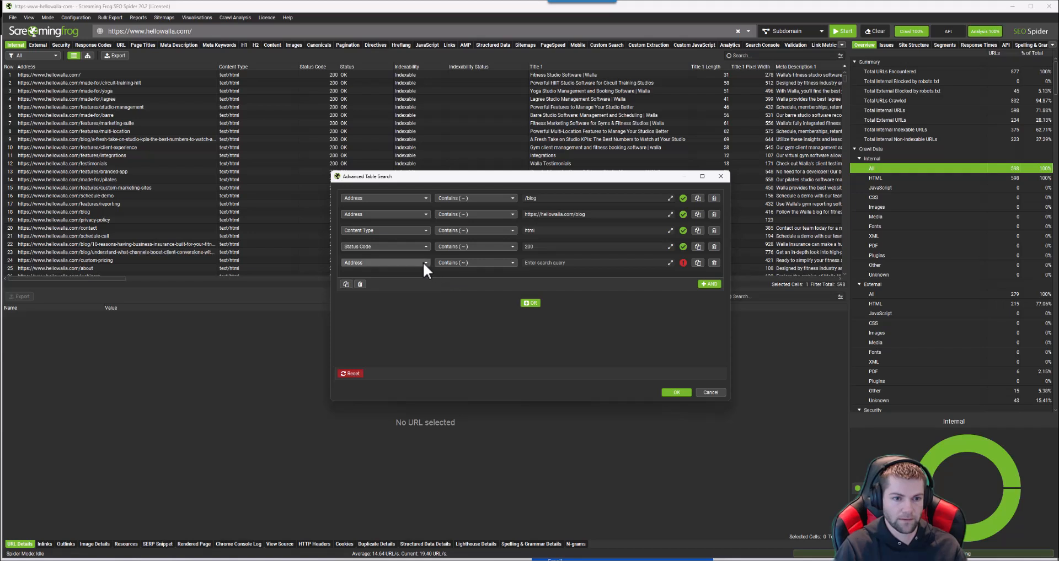
pyautogui.click(424, 263)
pyautogui.click(363, 42)
pyautogui.click(479, 263)
pyautogui.click(458, 290)
pyautogui.click(538, 265)
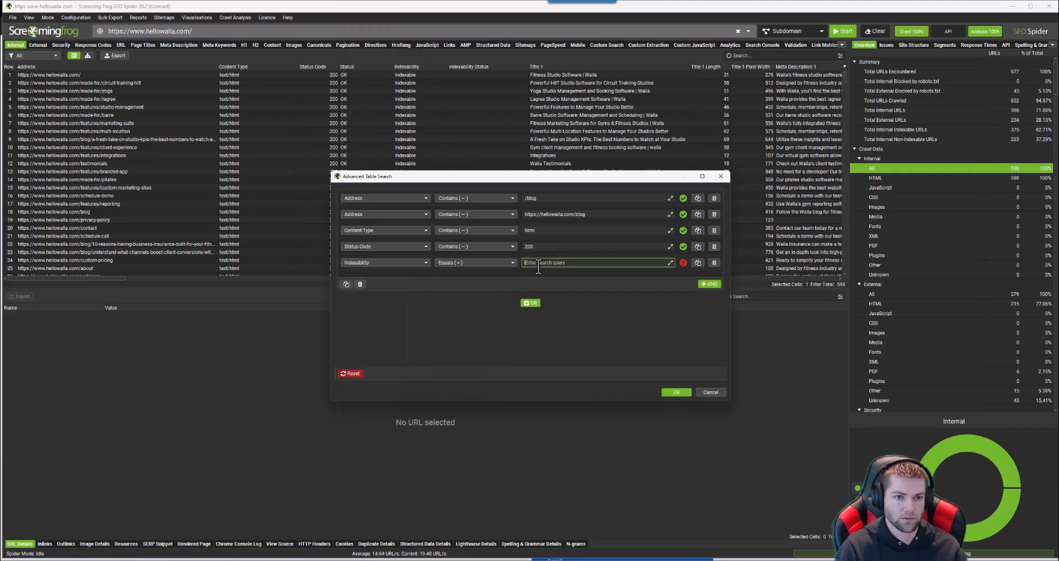
pyautogui.write('Indexable')
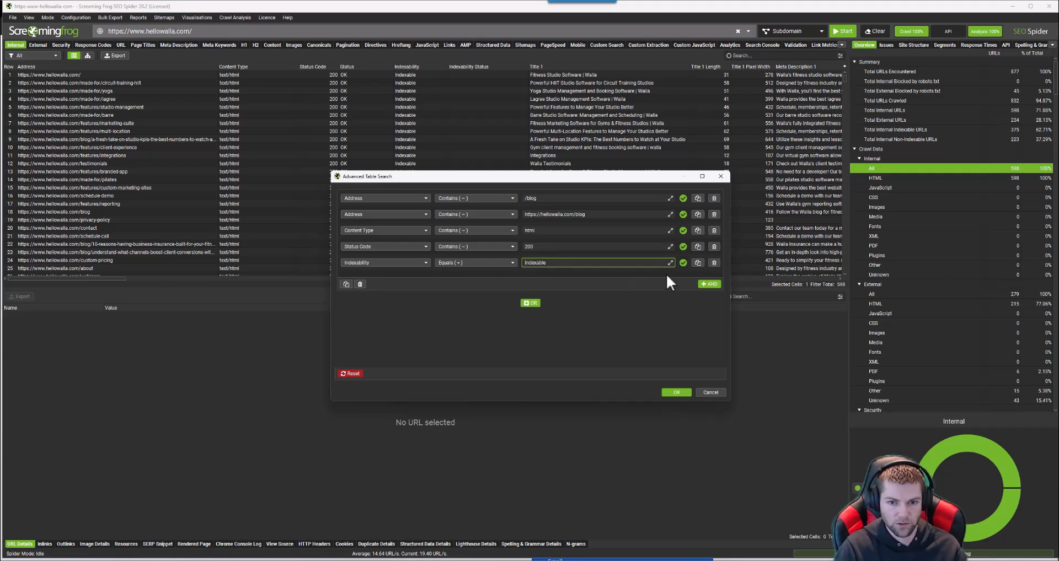
pyautogui.click(666, 274)
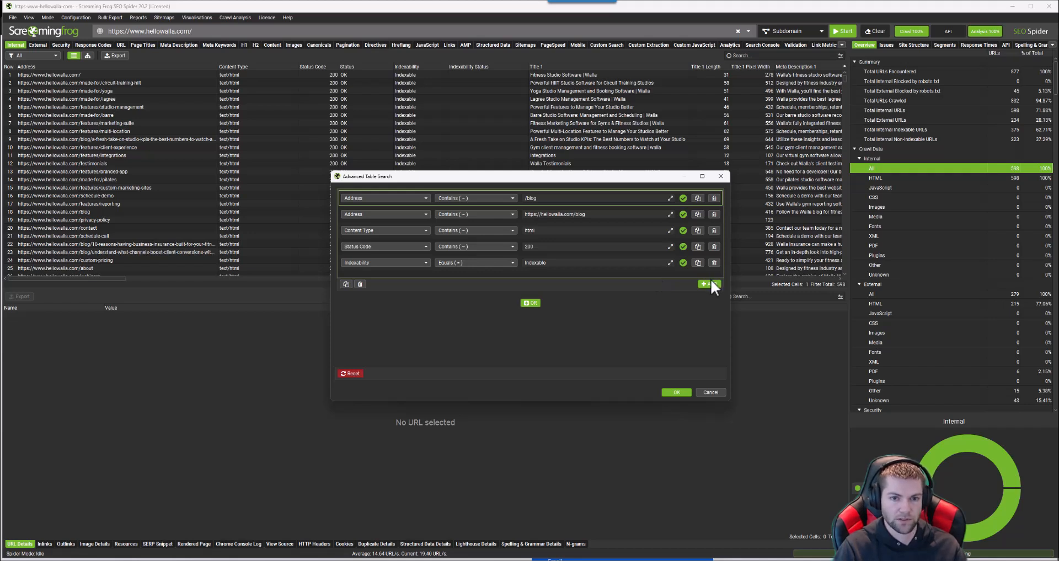
# Add an AND condition for Address not containing "?", and apply the advanced table search
pyautogui.click(698, 286)
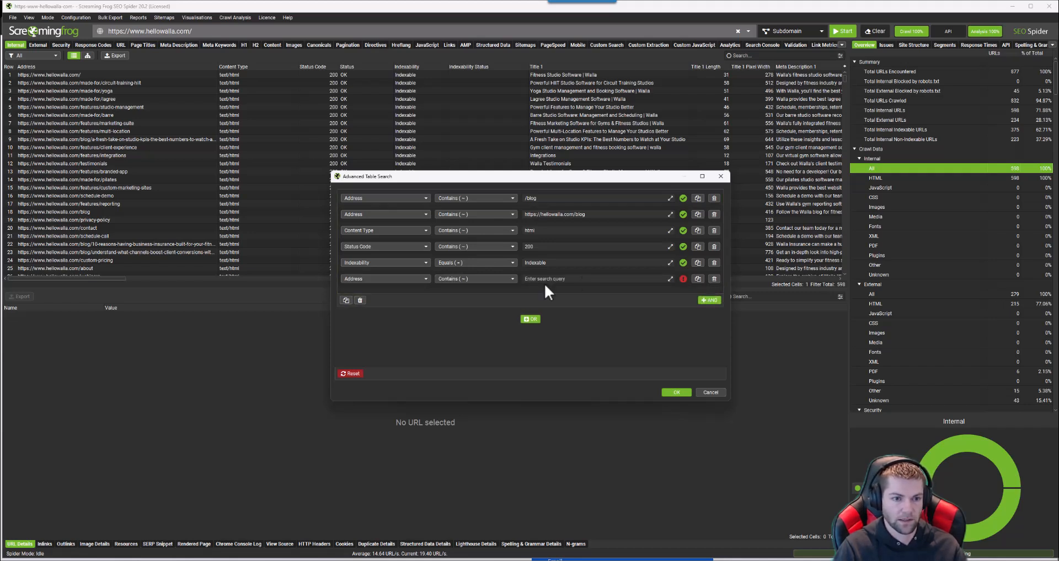
pyautogui.click(492, 279)
pyautogui.click(464, 296)
pyautogui.click(542, 279)
pyautogui.write('?')
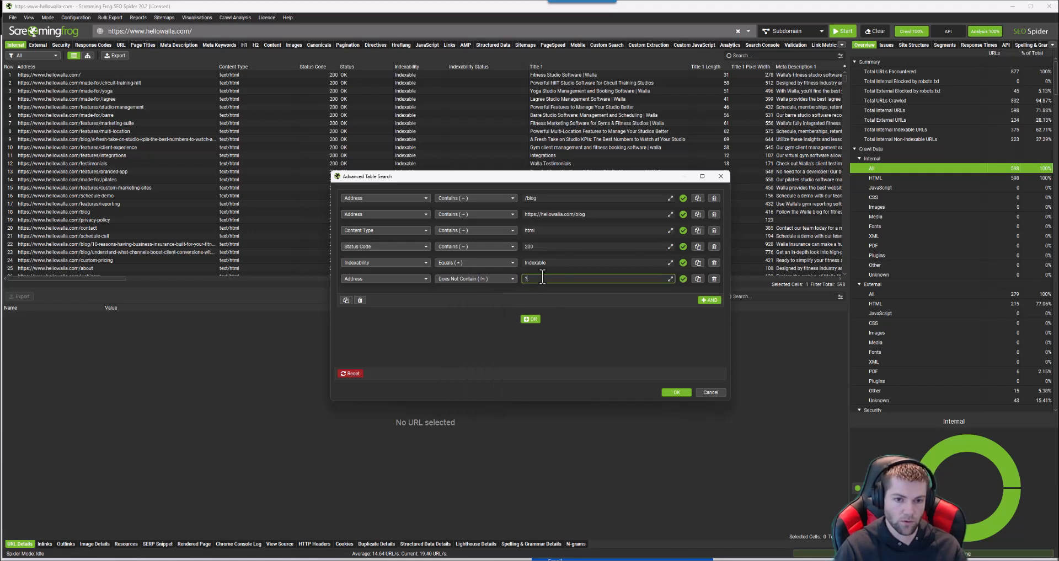
pyautogui.click(545, 286)
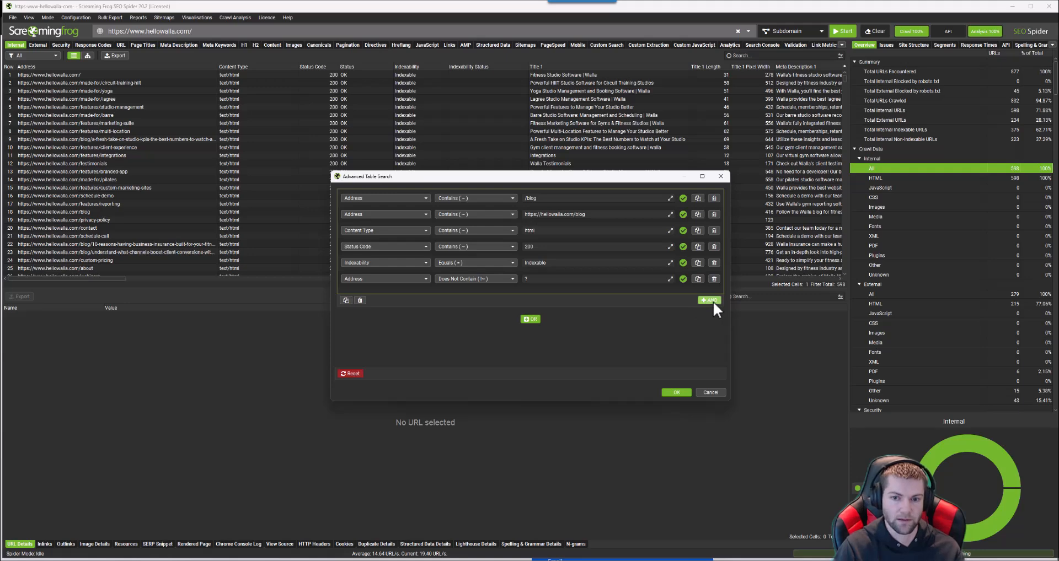
pyautogui.click(674, 392)
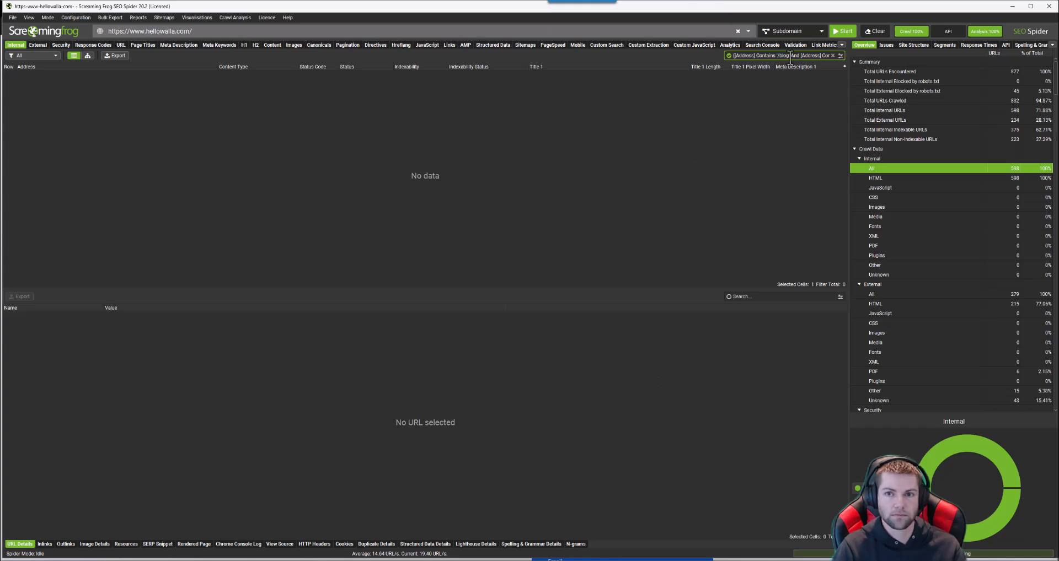
pyautogui.click(840, 56)
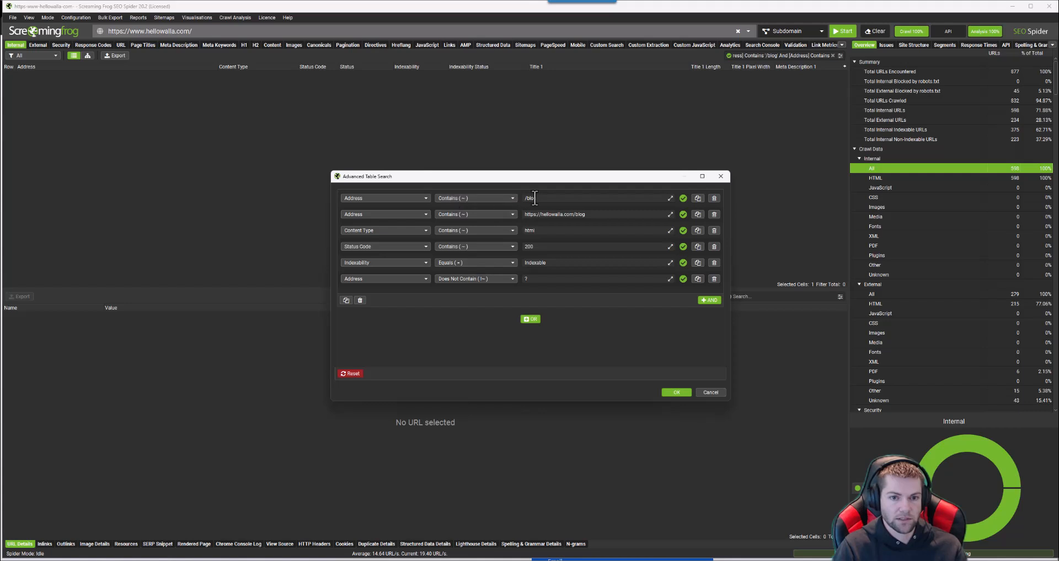
pyautogui.click(473, 215)
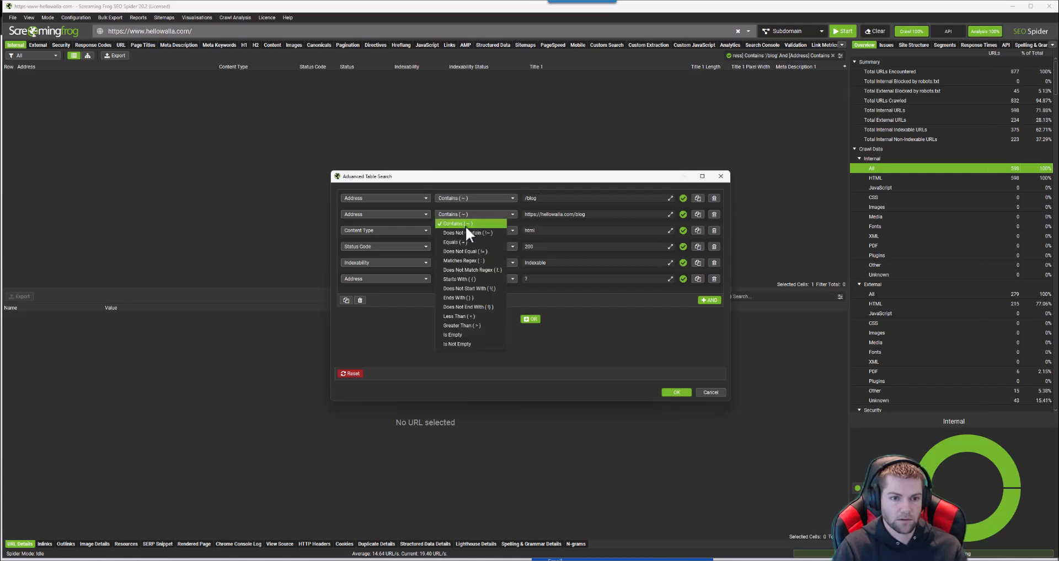
pyautogui.click(467, 251)
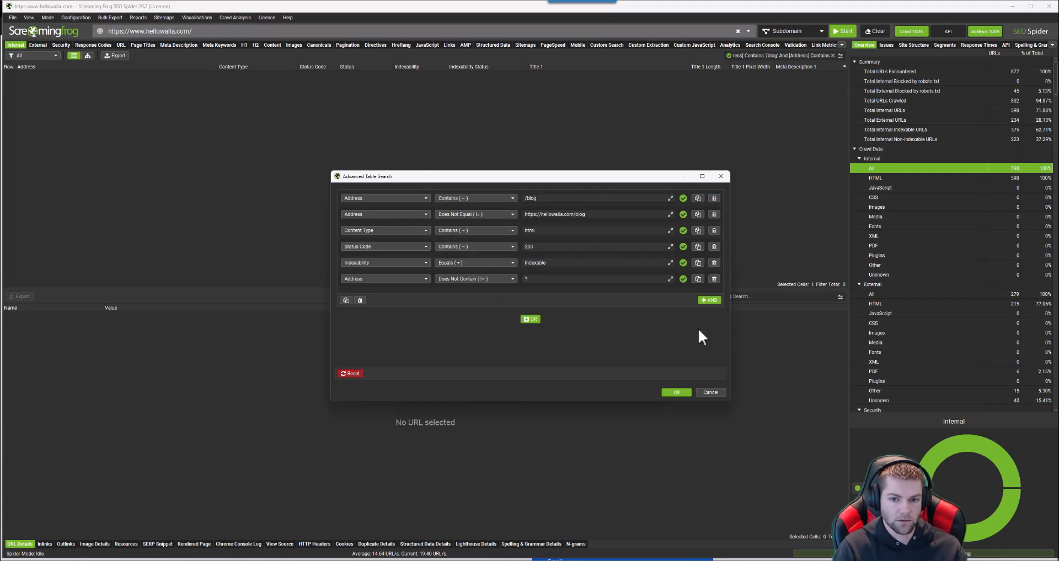
pyautogui.click(683, 391)
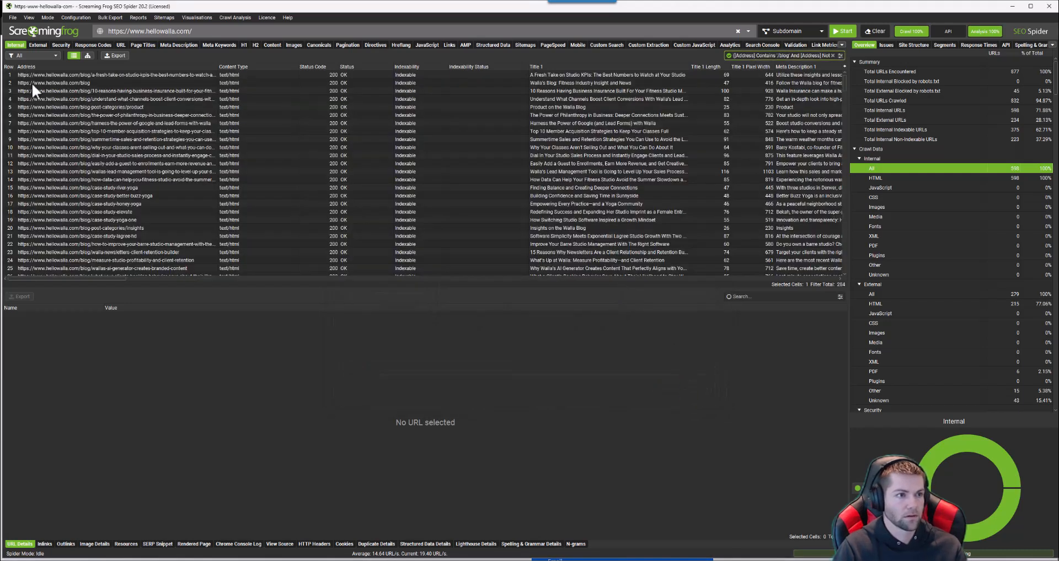
pyautogui.click(825, 56)
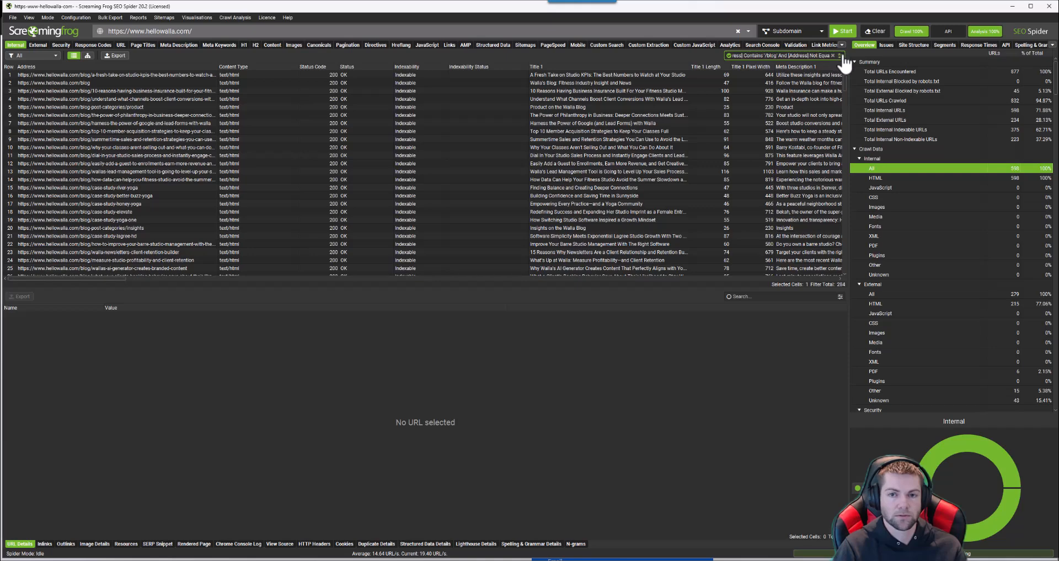
pyautogui.click(541, 215)
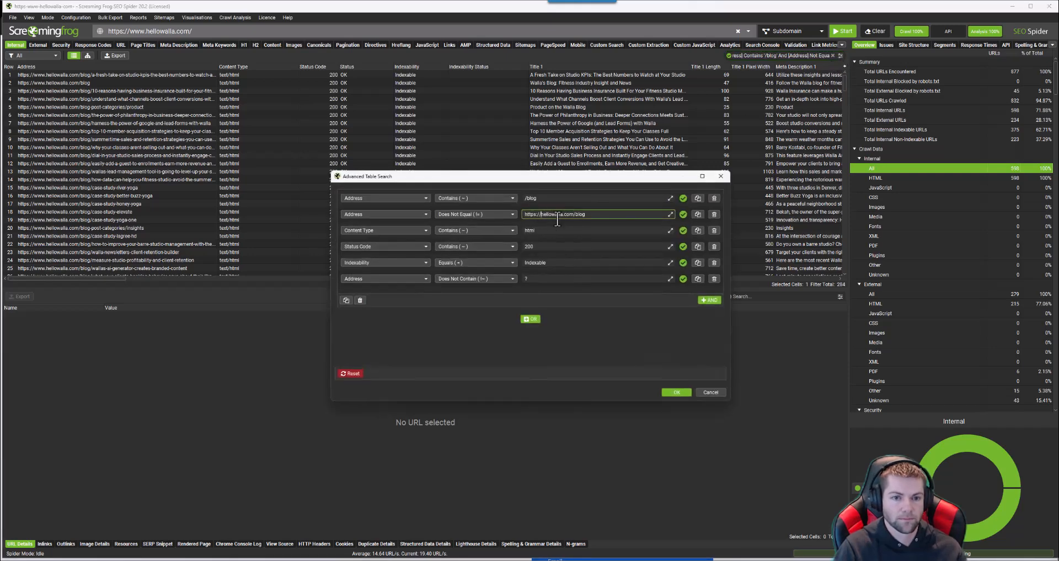
pyautogui.write('www.')
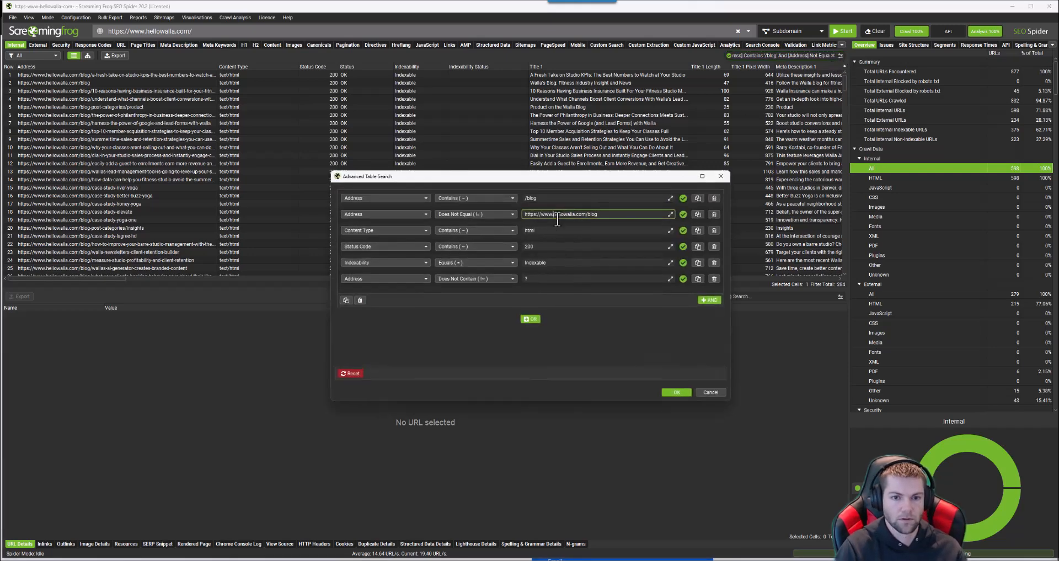
pyautogui.click(681, 391)
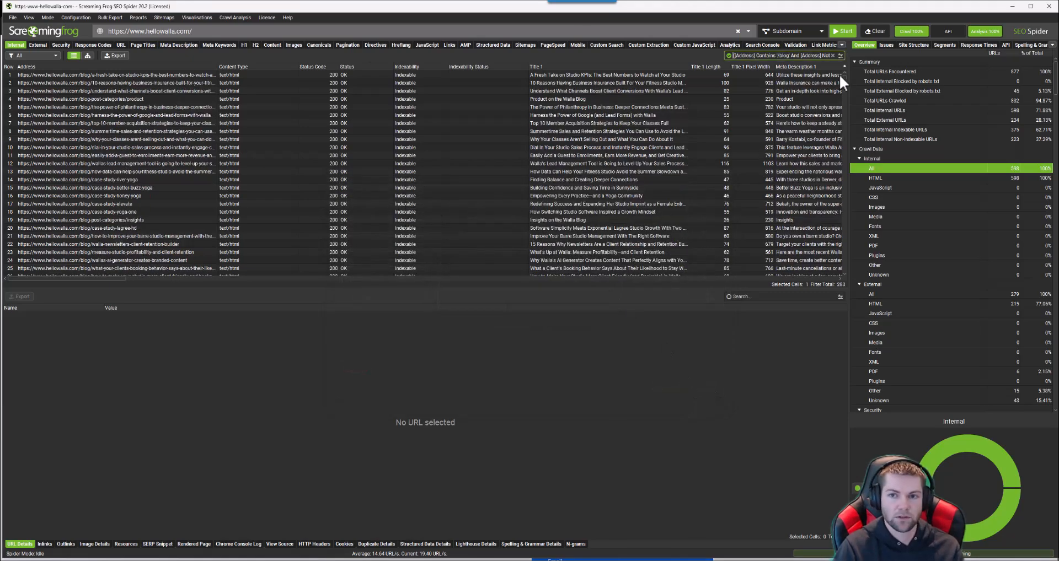
pyautogui.moveTo(843, 81)
pyautogui.mouseDown()
pyautogui.moveTo(855, 267)
pyautogui.moveTo(854, 71)
pyautogui.mouseUp()
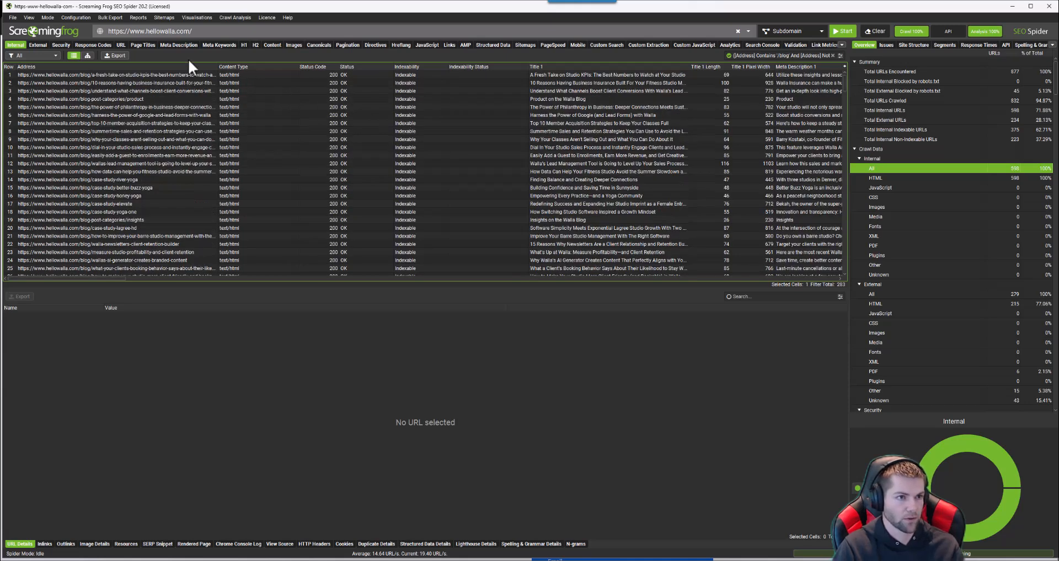
# Select the addresses of all filtered blog pages, from first to last row, and display their n-grams
pyautogui.click(177, 77)
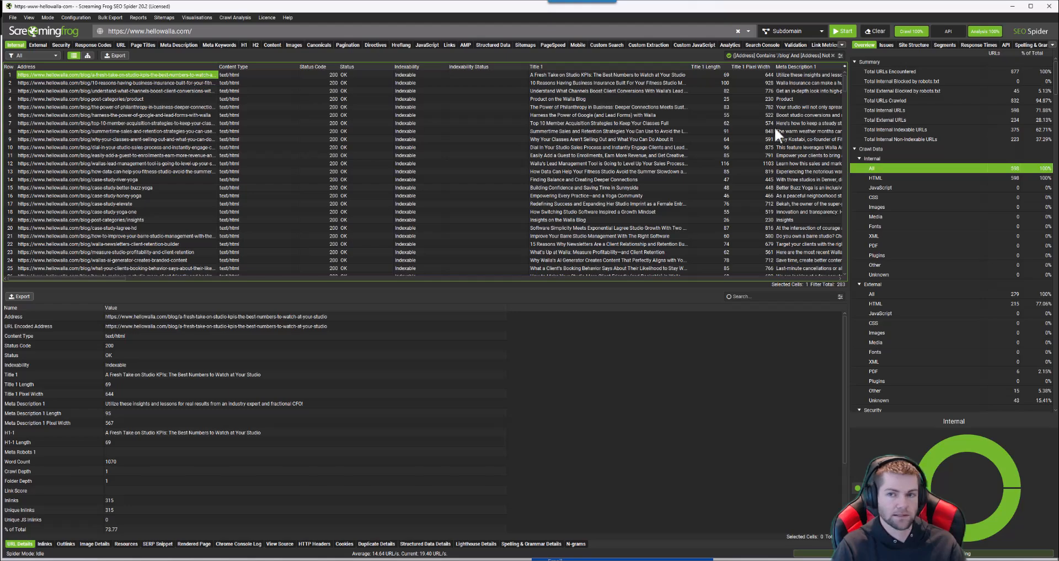
pyautogui.moveTo(845, 86); pyautogui.dragTo(843, 268)
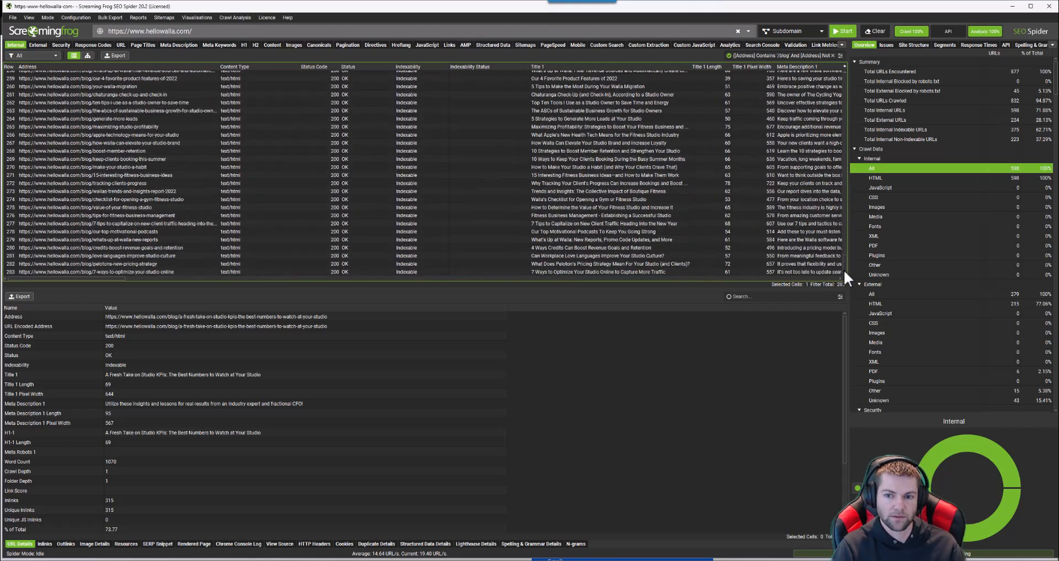
pyautogui.keyDown('shift'); pyautogui.click(174, 270); pyautogui.keyUp('shift')
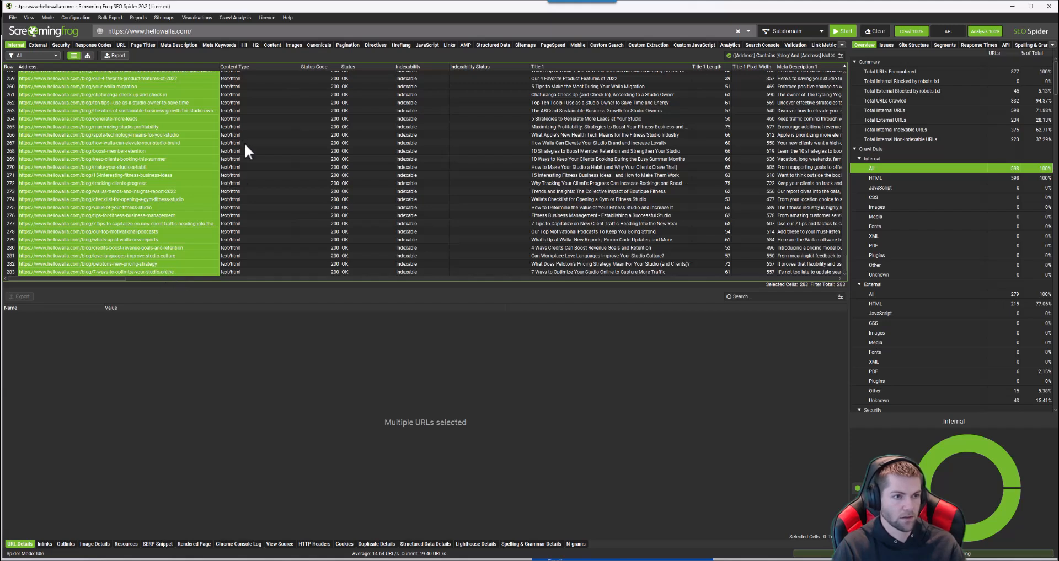
pyautogui.click(574, 545)
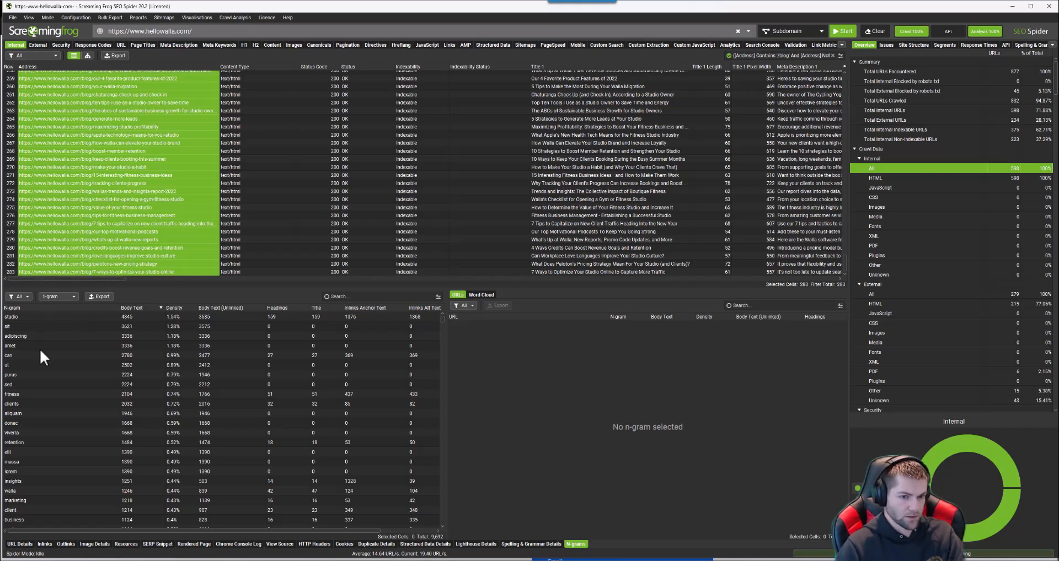
# Switch the n-gram length to 2-gram for a brief look, and set it to 3-gram
pyautogui.moveTo(444, 318)
pyautogui.mouseDown()
pyautogui.moveTo(439, 470)
pyautogui.moveTo(442, 315)
pyautogui.mouseUp()
pyautogui.click(69, 298)
pyautogui.click(54, 316)
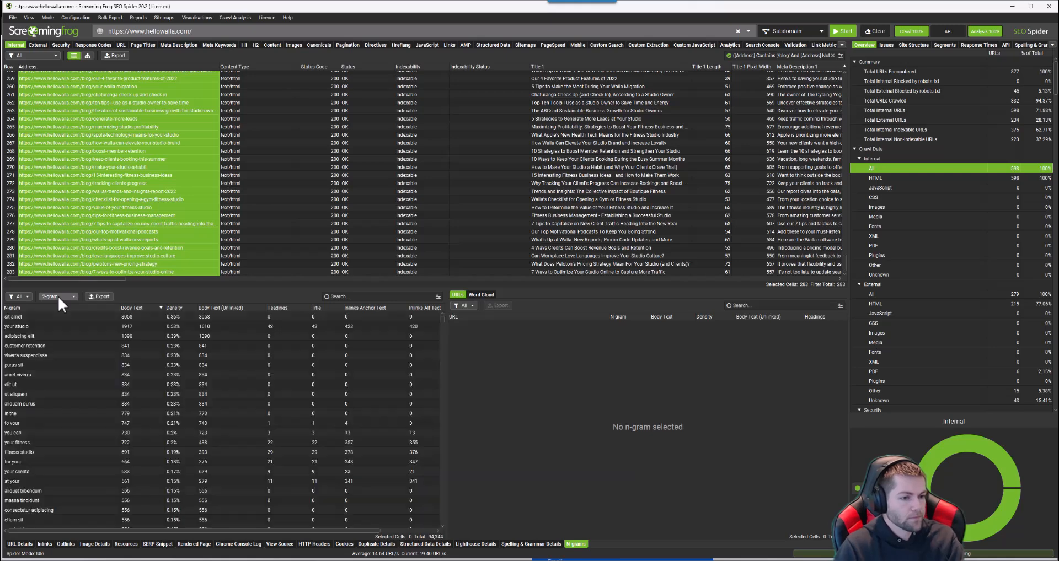
pyautogui.click(57, 297)
pyautogui.click(54, 322)
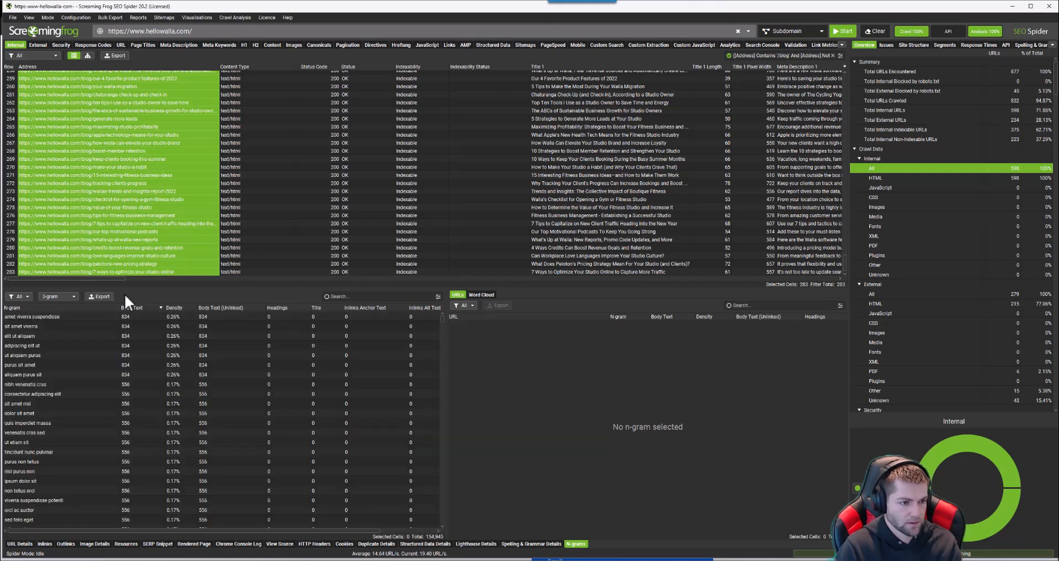
# Filter the 3-grams by "yoga" and select "yoga studio management" to list the pages using it
pyautogui.click(359, 299)
pyautogui.write('yoga')
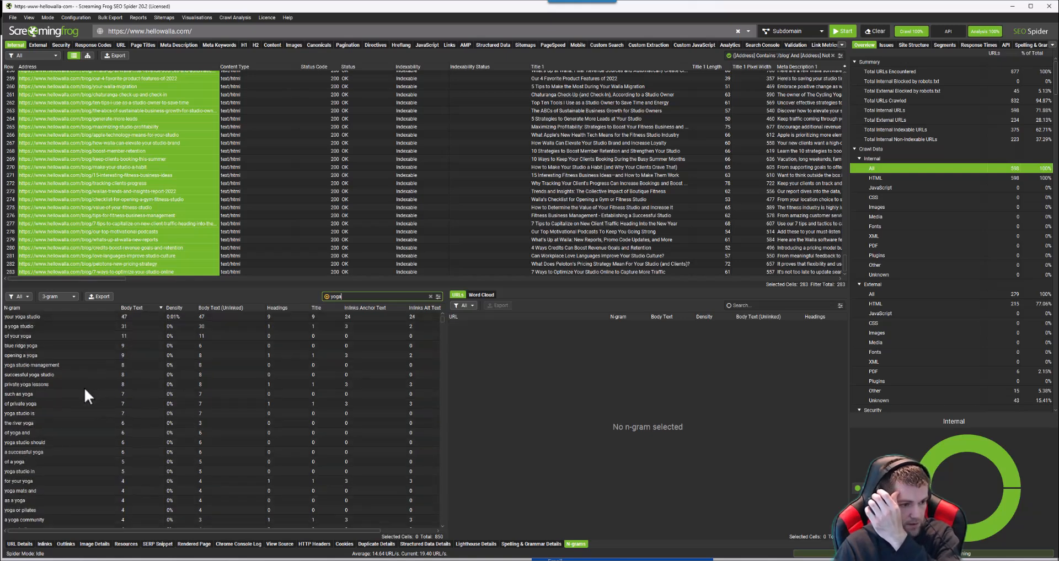
pyautogui.click(31, 365)
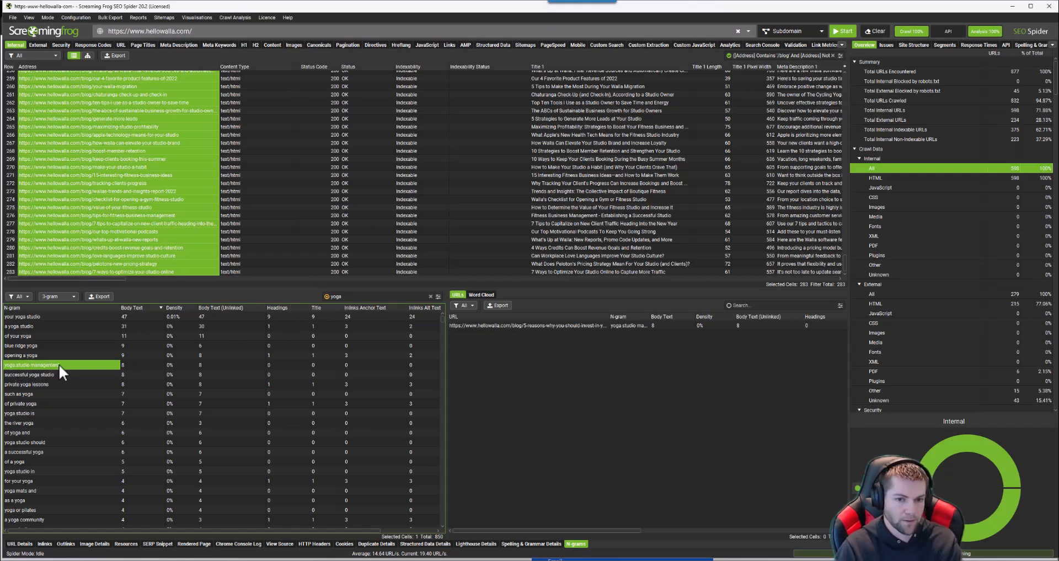
# Open the blog page that uses "yoga studio management", 5-reasons-why-you-should-invest-in-yoga-studio-management-software, in the browser's Walla blog tab
pyautogui.click(518, 325)
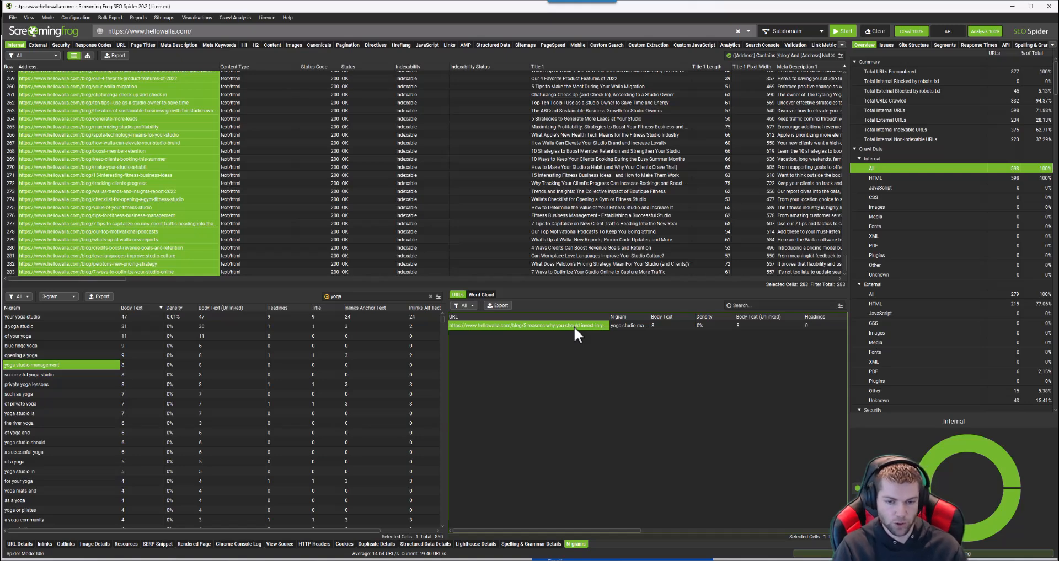
pyautogui.moveTo(790, 560)
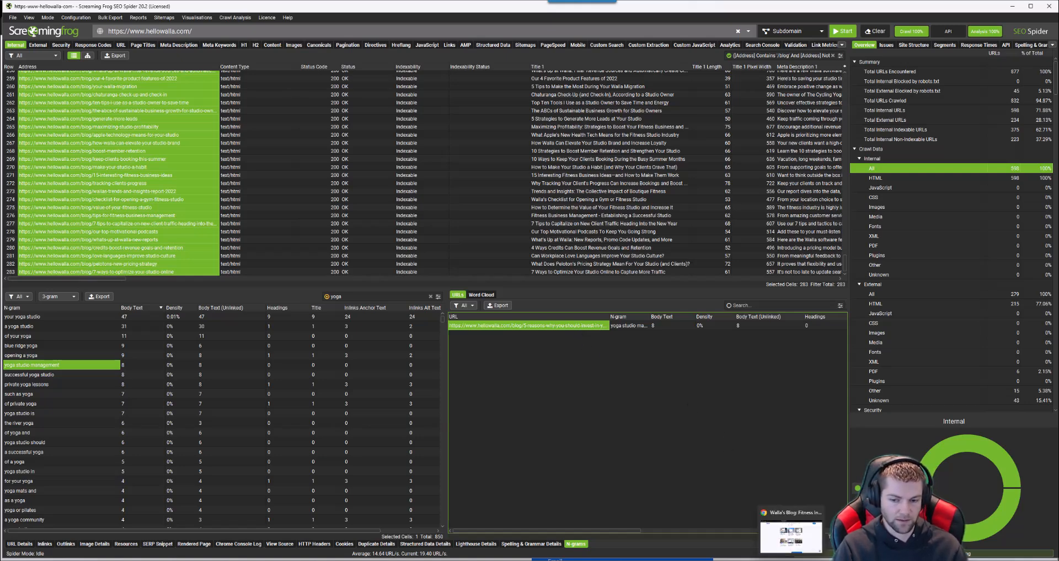
pyautogui.click(791, 532)
pyautogui.click(318, 10)
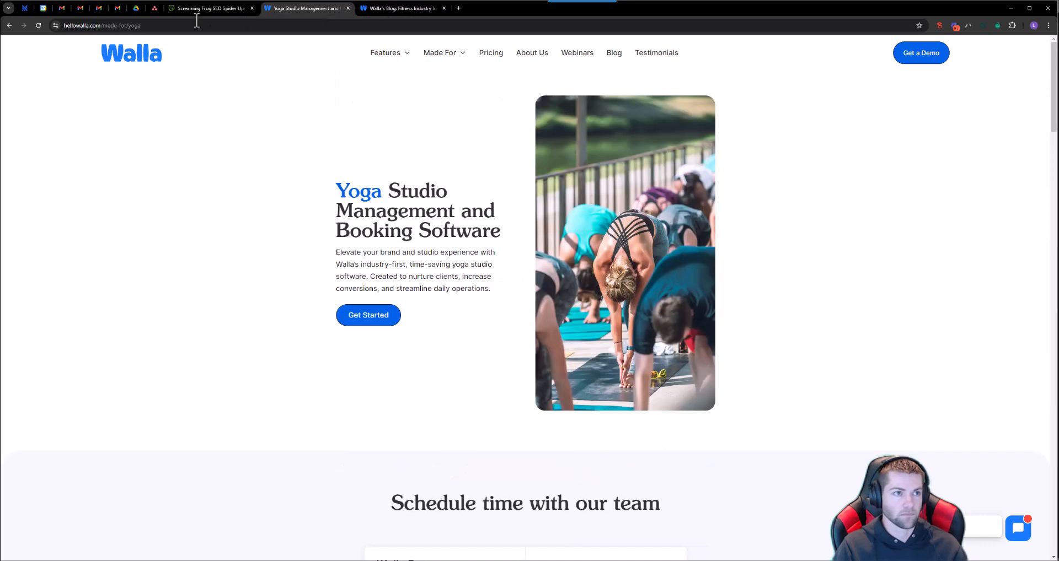
pyautogui.click(387, 9)
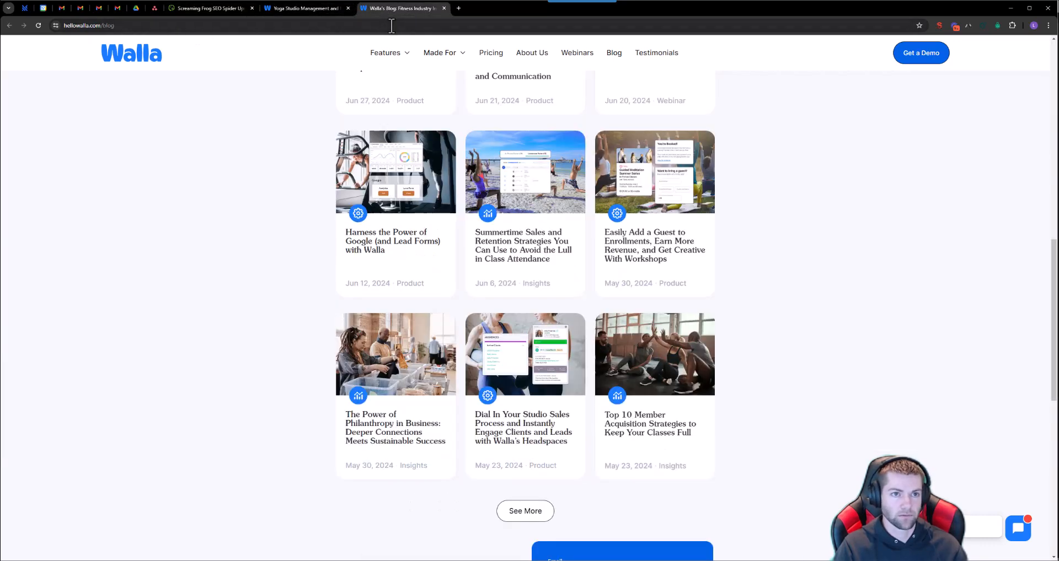
pyautogui.click(391, 26)
pyautogui.write('https://hellowalla.com/blog/5-reasons-why-you-should-invest-in-yoga-studio-management-software')
pyautogui.press('Return')
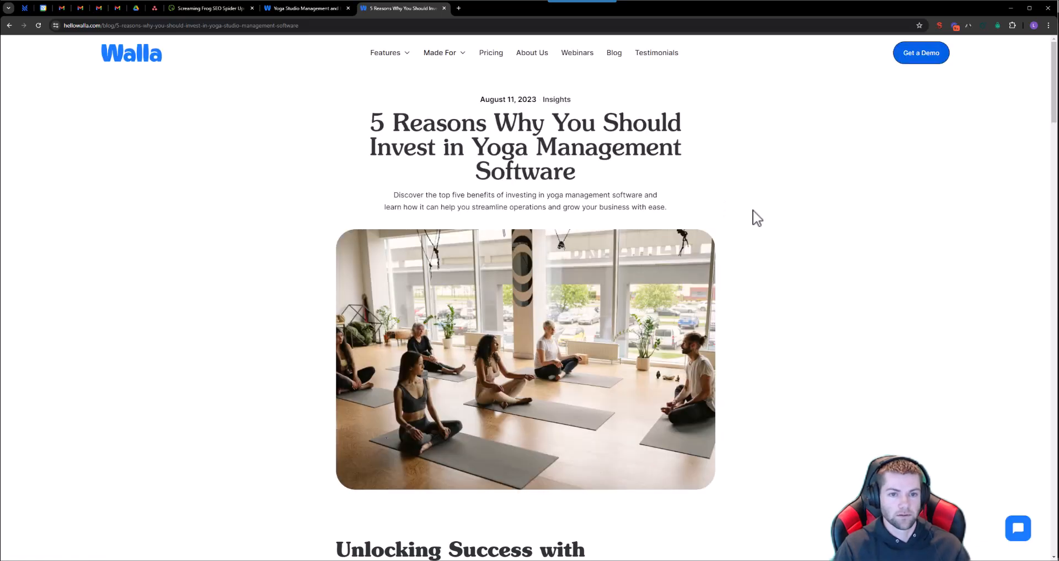
# Find "yoga studio man" in the blog article and look through the highlighted mentions down the page
pyautogui.hotkey('ctrl', 'f')
pyautogui.write('yoga man')
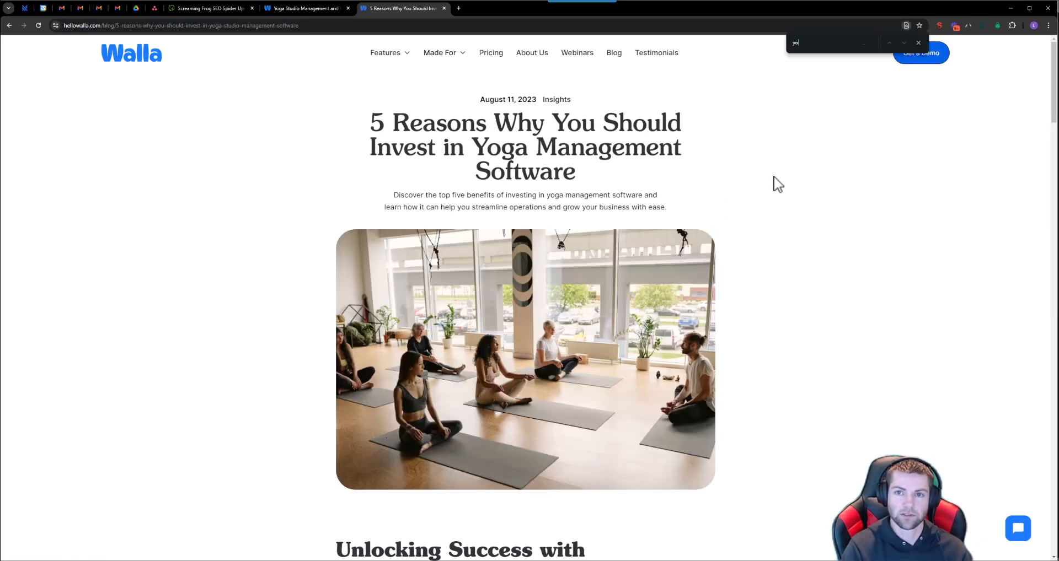
pyautogui.press('BackSpace')
pyautogui.press('BackSpace')
pyautogui.press('BackSpace')
pyautogui.write('studio man')
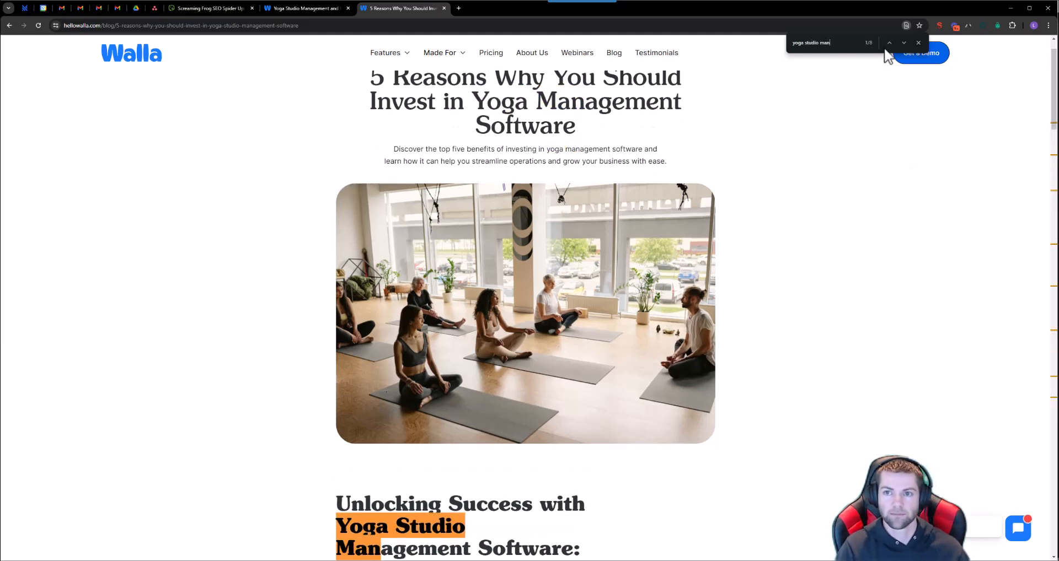
pyautogui.moveTo(1051, 94); pyautogui.dragTo(818, 266)
# Inspect the article's HTML and search it for a link to "/made-for/yo", closing the inspector when done
pyautogui.rightClick(782, 233)
pyautogui.click(810, 406)
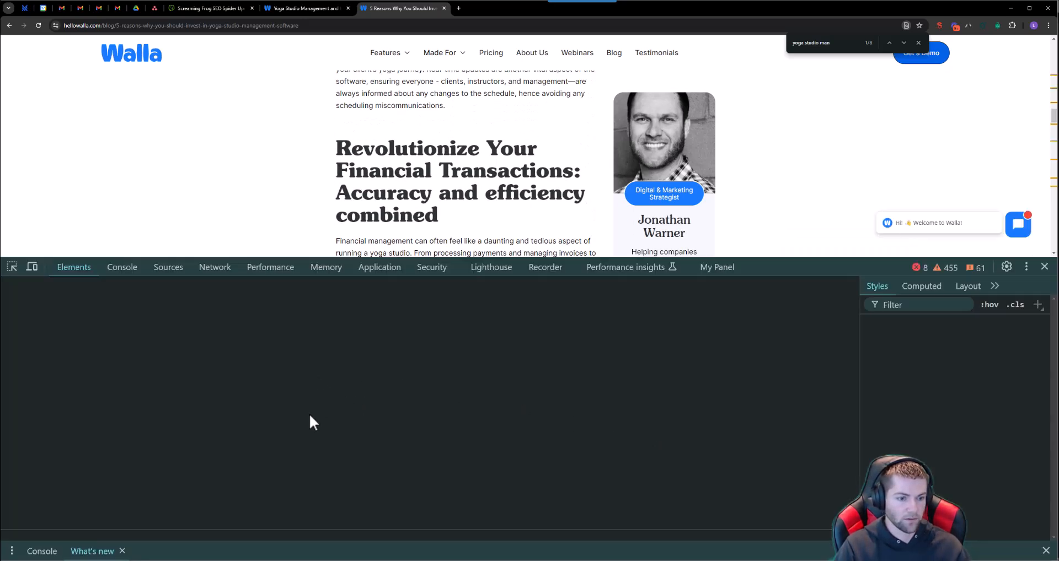
pyautogui.hotkey('ctrl', 'f')
pyautogui.write('/')
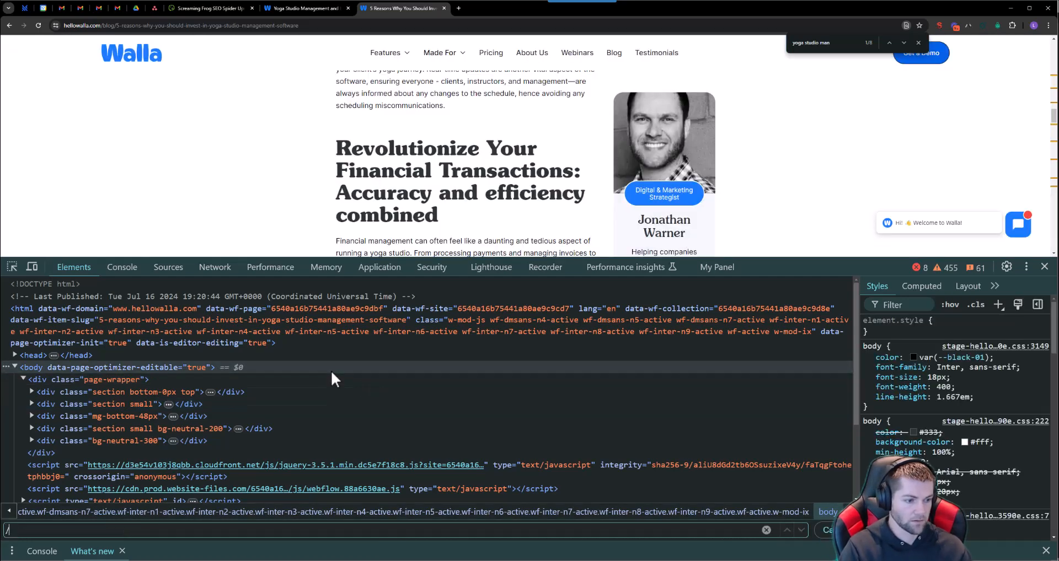
pyautogui.write('made-for/yo')
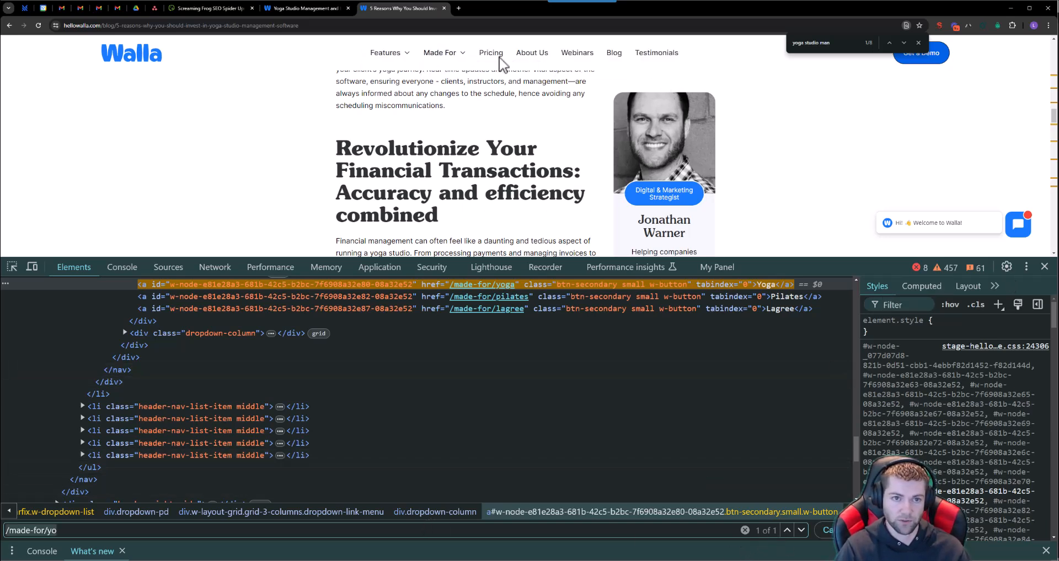
pyautogui.click(1044, 267)
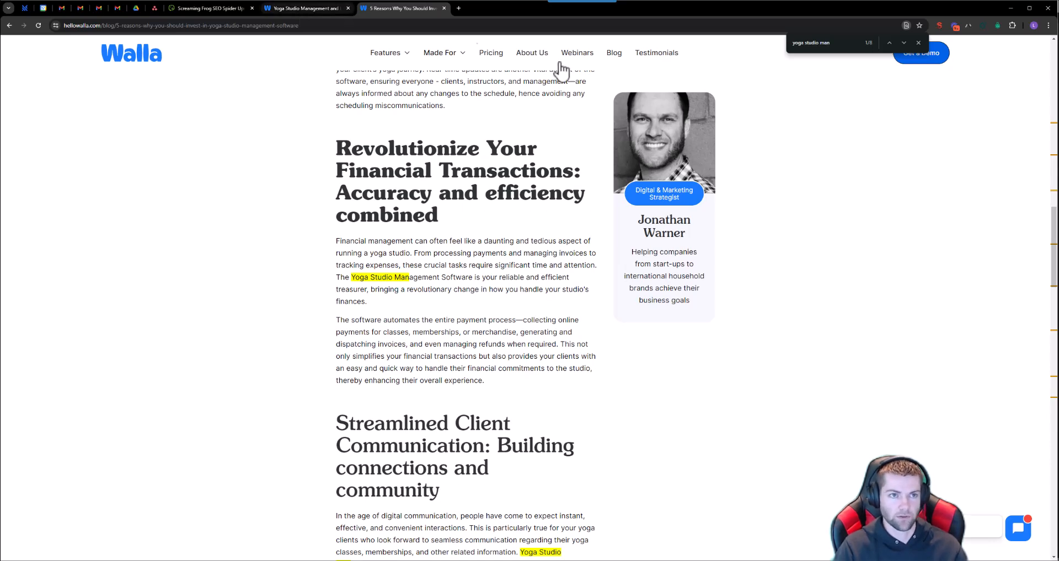
# Switch to Screaming Frog, select the 3-gram "a yoga studio", and filter its pages to URLs that do not contain "5-reasons-why"
pyautogui.hotkey('alt', 'Tab')
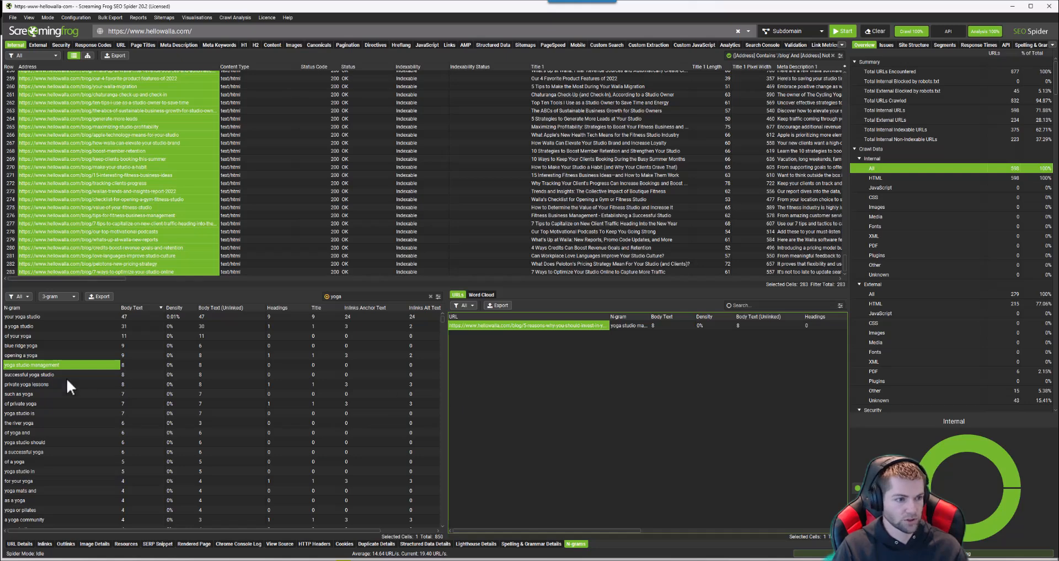
pyautogui.click(18, 327)
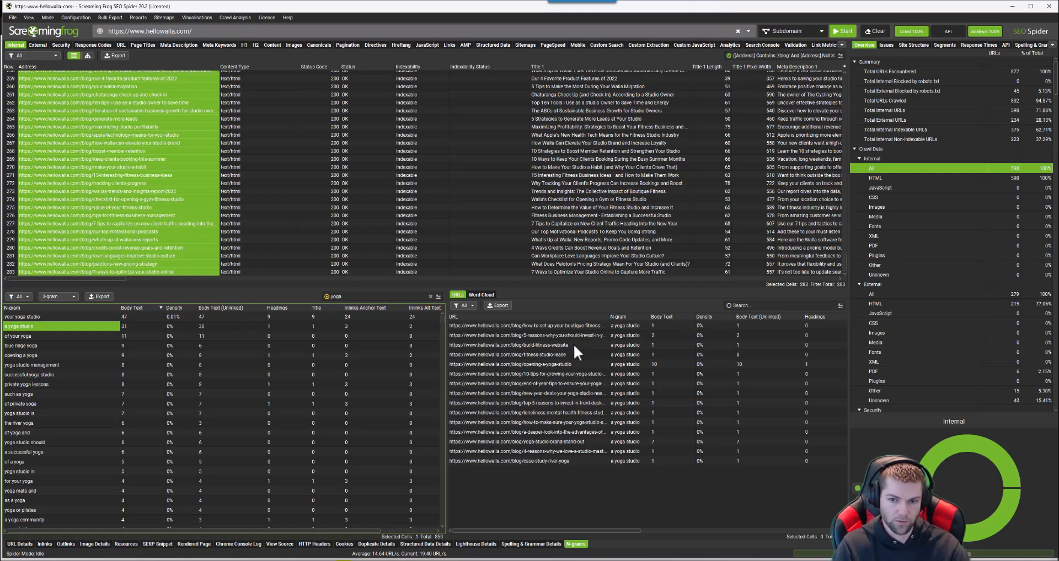
pyautogui.click(840, 305)
pyautogui.click(448, 198)
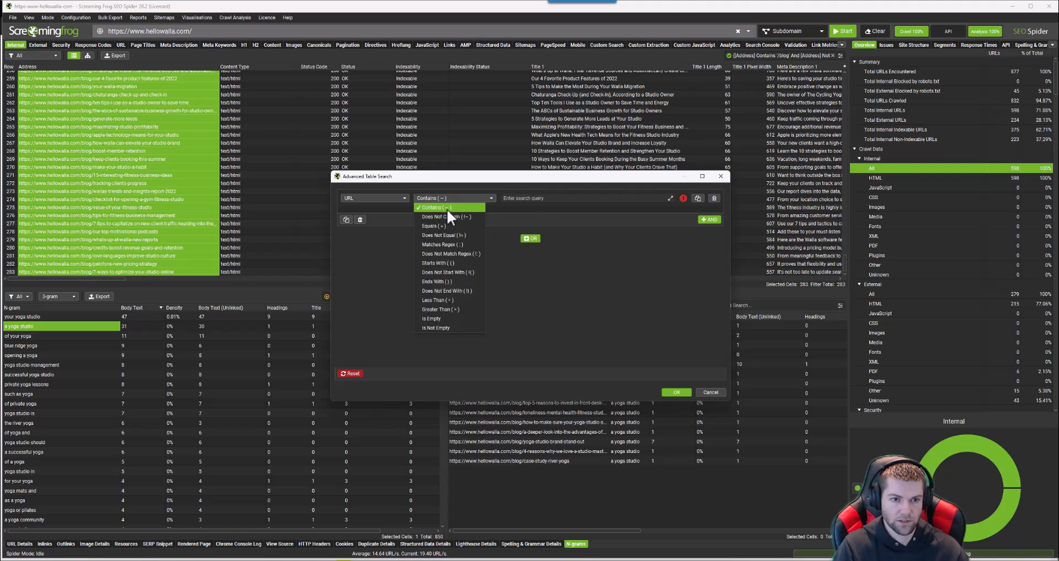
pyautogui.click(444, 216)
pyautogui.click(525, 198)
pyautogui.write('5-reasons-why')
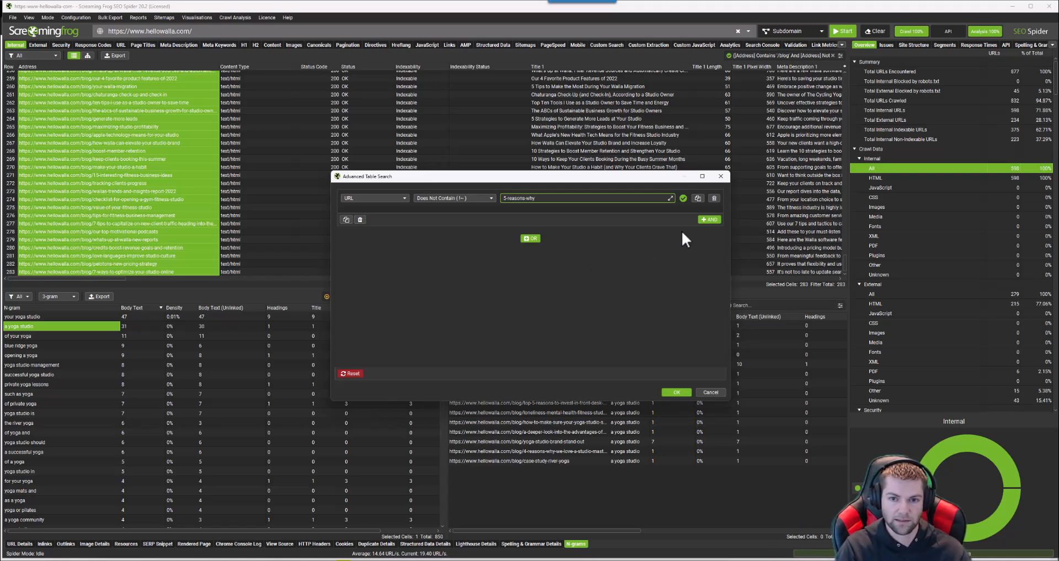
pyautogui.click(677, 392)
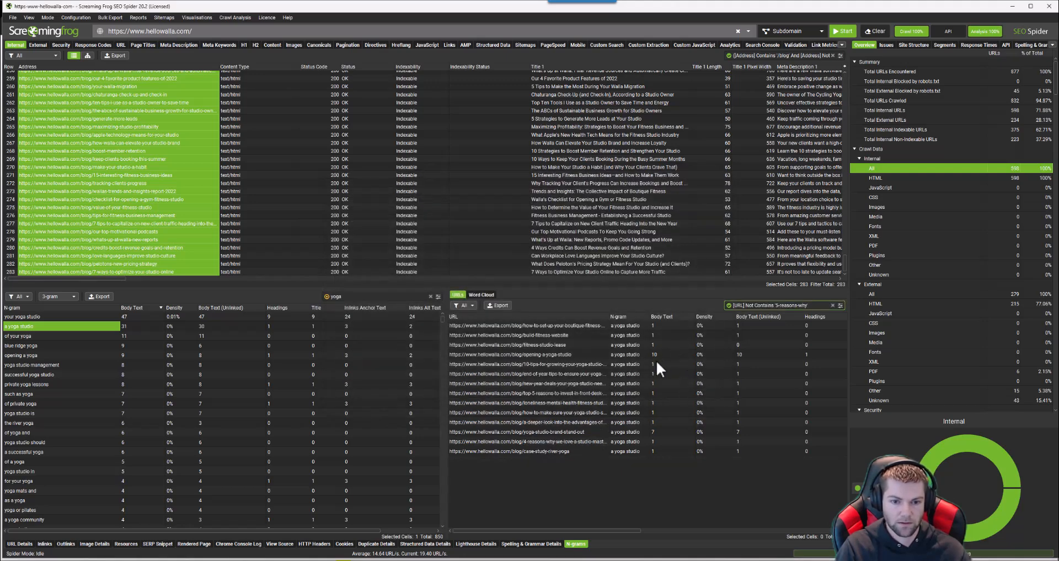
# Open the listed page hellowalla.com/blog/opening-a-yoga-studio in a new browser tab and look at its article text
pyautogui.click(568, 356)
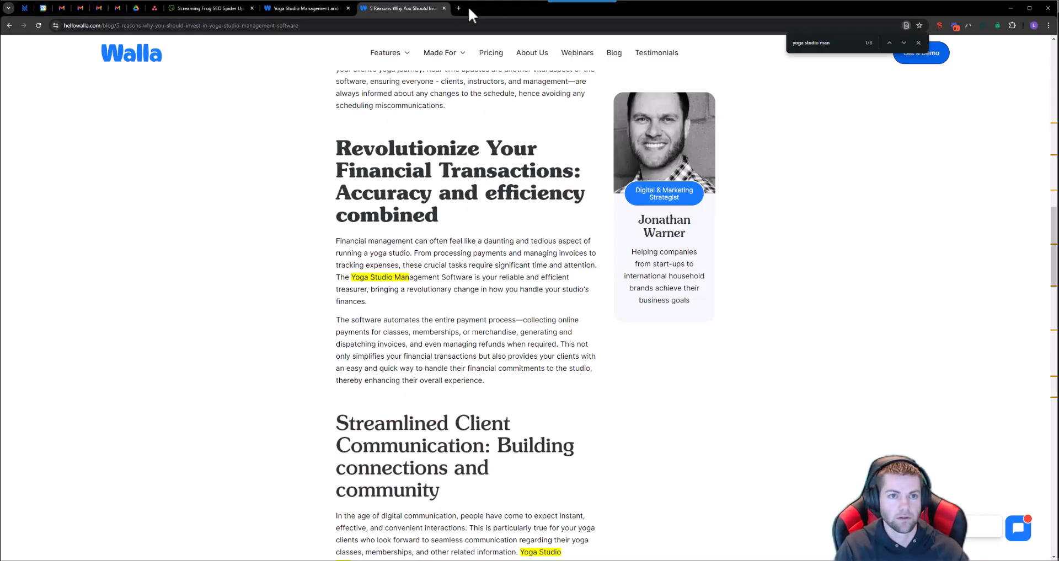
pyautogui.click(462, 7)
pyautogui.write('hellowalla.com/blog/opening-a-yoga-studio')
pyautogui.press('Return')
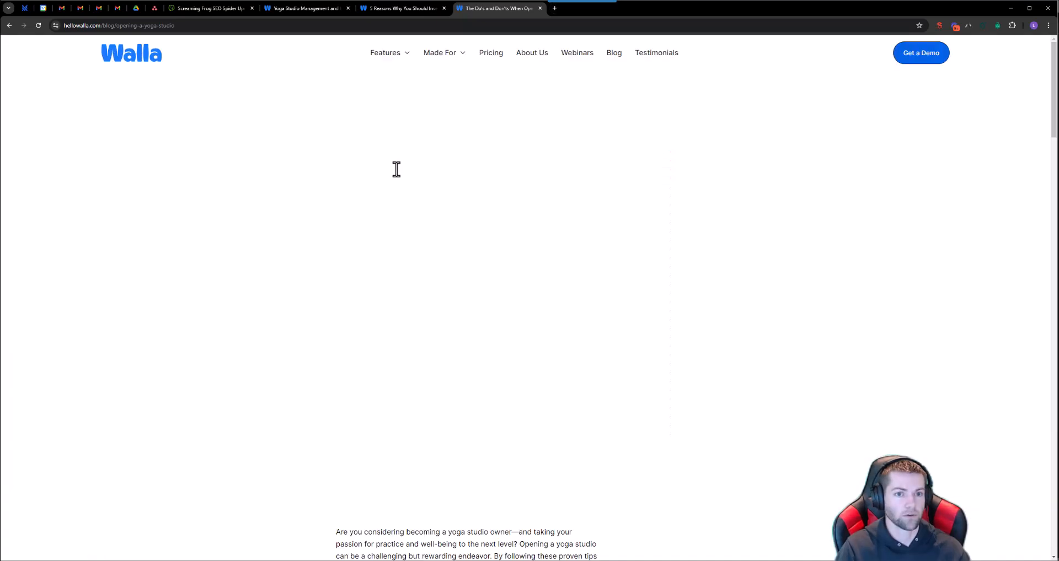
pyautogui.scroll(-2, 772, 275)
pyautogui.scroll(-3, 789, 276)
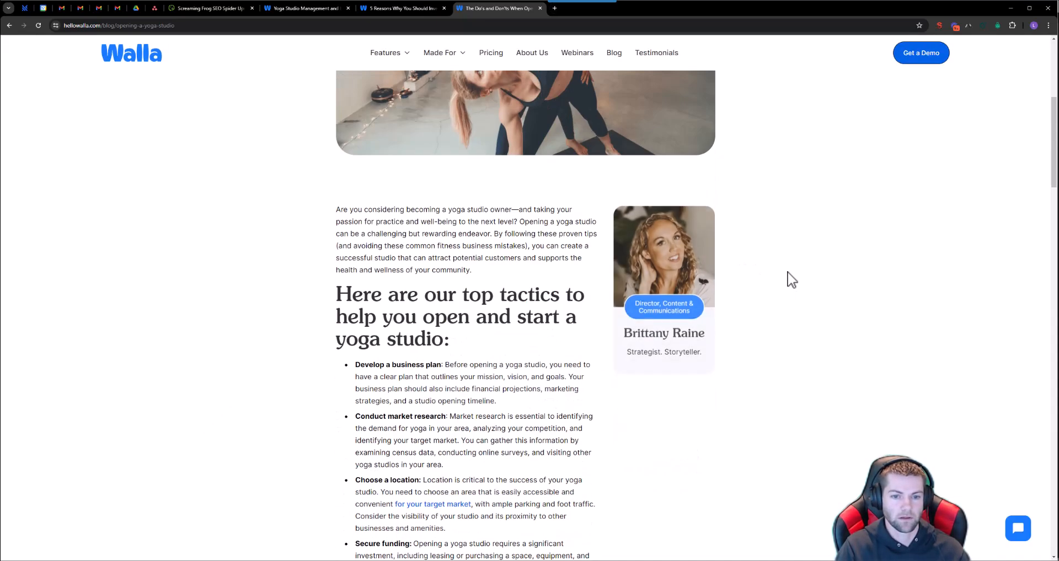
# Inspect the opening-a-yoga-studio page's HTML and search it for links containing "/yoga", closing the inspector when done
pyautogui.rightClick(787, 273)
pyautogui.click(816, 444)
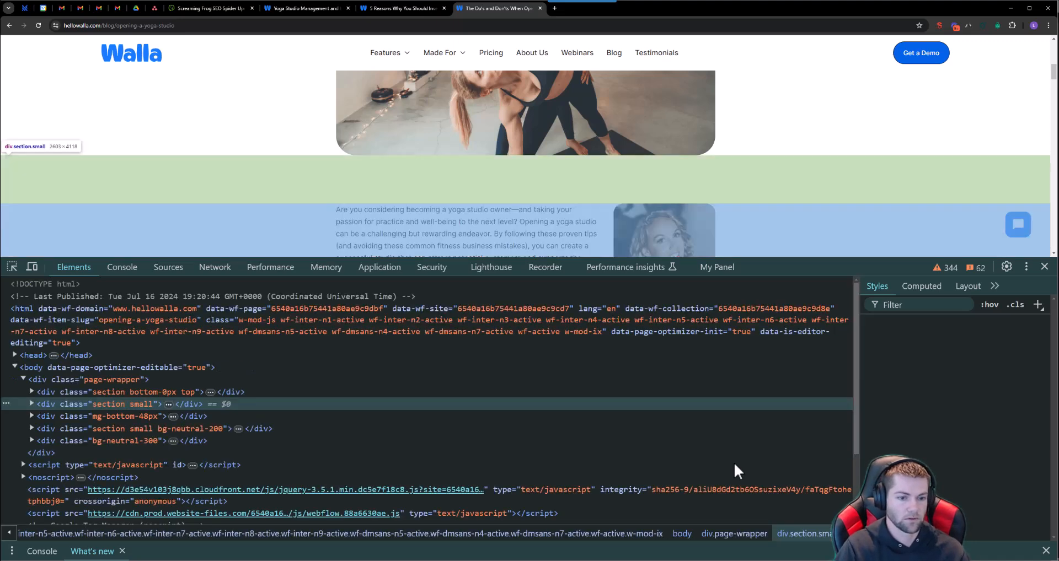
pyautogui.hotkey('ctrl', 'f')
pyautogui.write('/yoga')
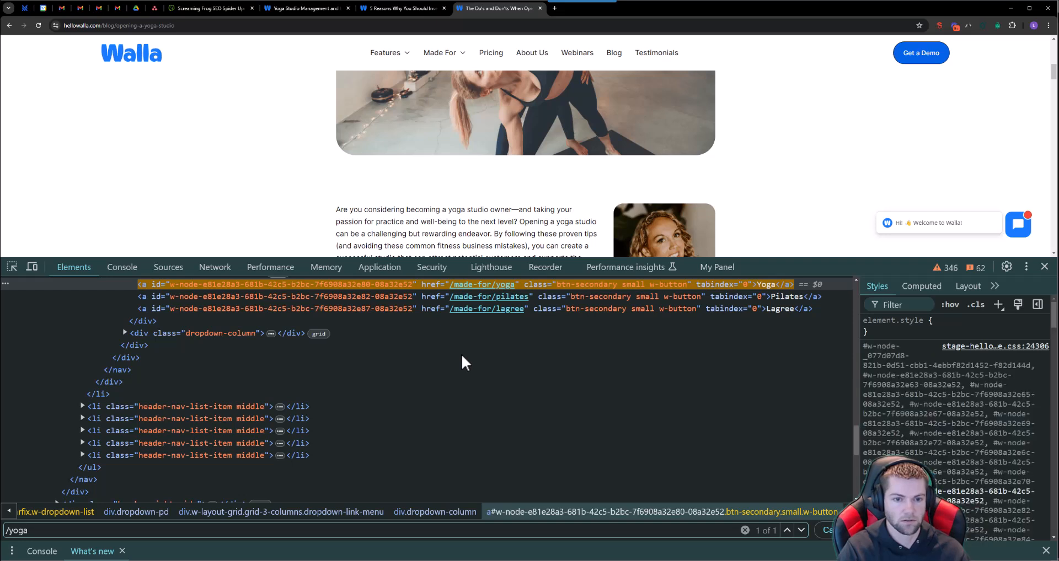
pyautogui.click(1044, 266)
# Return to Screaming Frog and widen the URL column in the list of pages using "a yoga studio"
pyautogui.hotkey('alt', 'Tab')
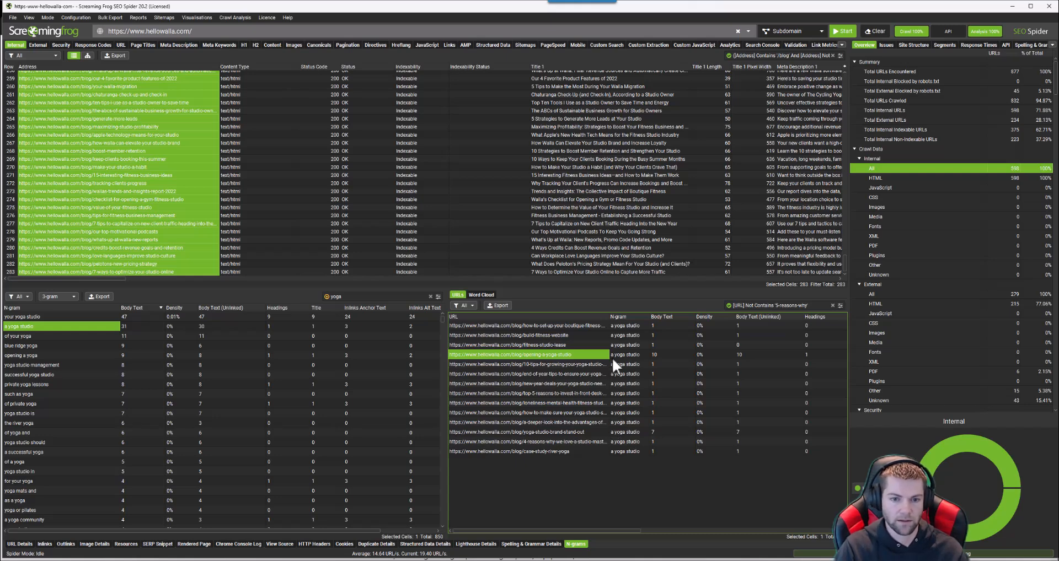
pyautogui.moveTo(608, 318); pyautogui.dragTo(674, 322)
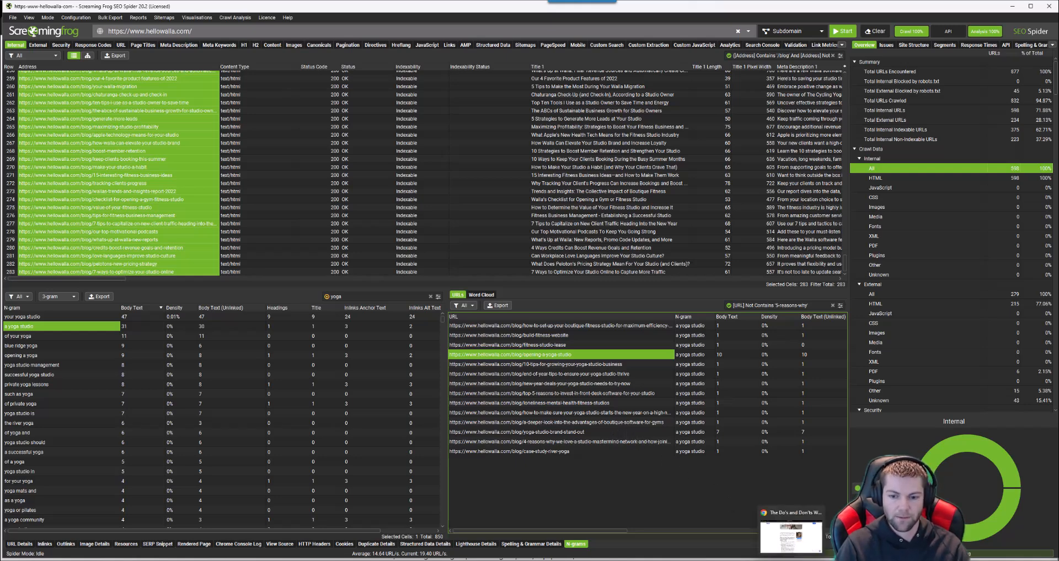
# Switch to the browser and search Google for "screaming frog ngram" in a new tab
pyautogui.click(790, 560)
pyautogui.click(190, 8)
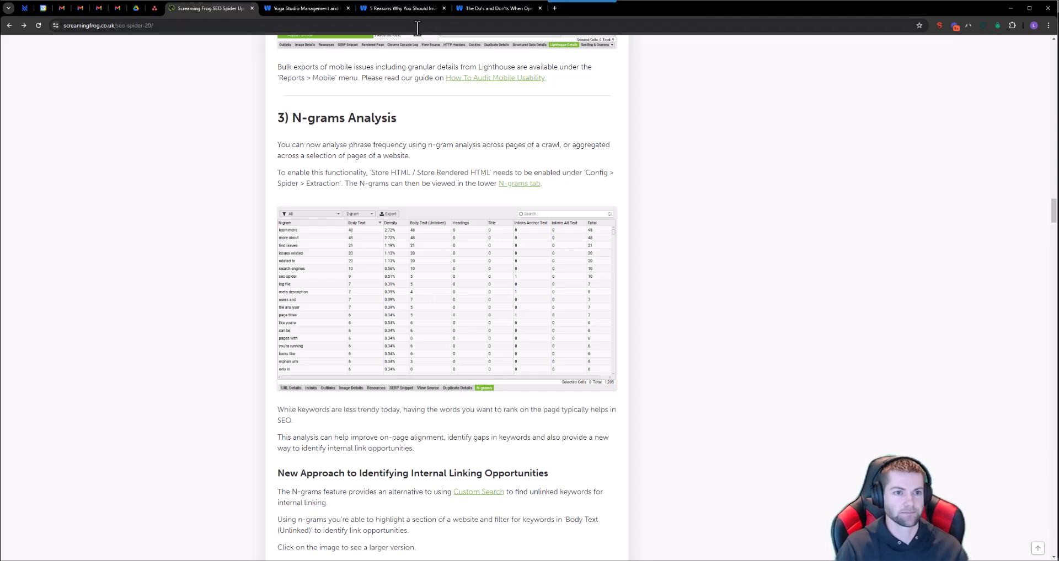
pyautogui.click(554, 8)
pyautogui.write('screaming from')
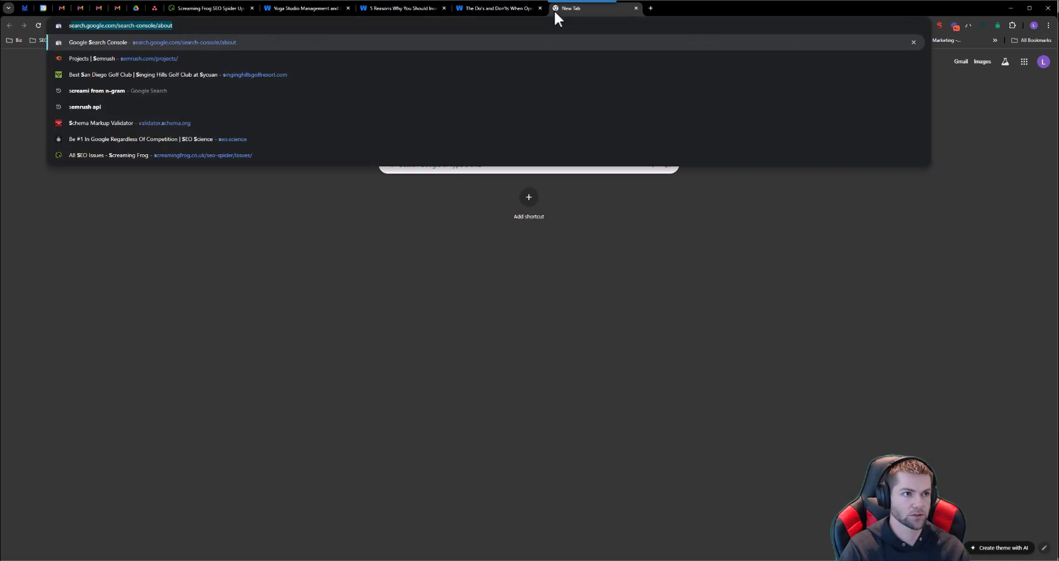
pyautogui.press('BackSpace')
pyautogui.write('g n')
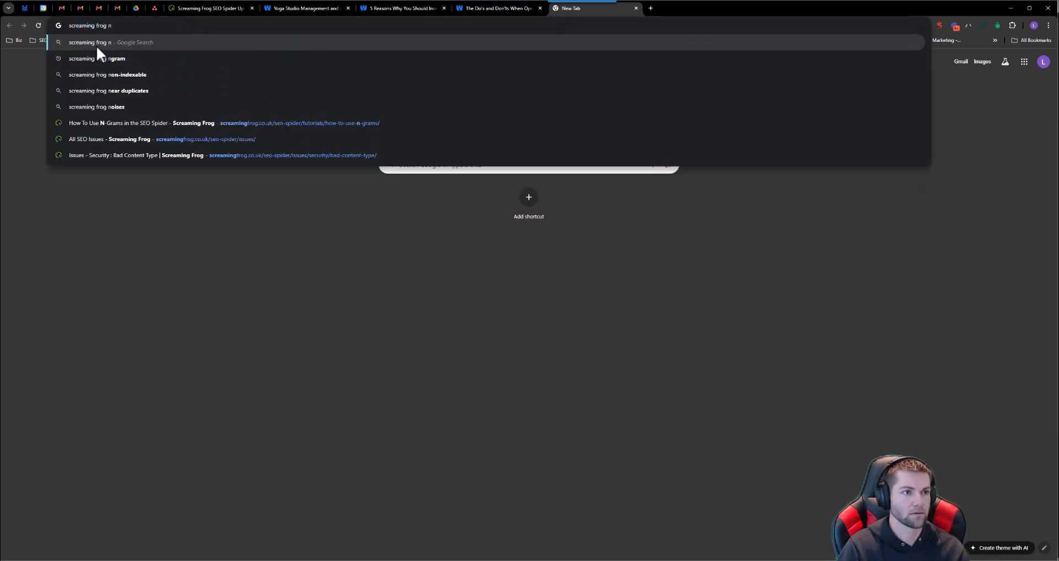
pyautogui.hotkey('alt', 'Tab')
pyautogui.click(141, 28)
pyautogui.write('n\\g')
pyautogui.press('BackSpace')
pyautogui.press('BackSpace')
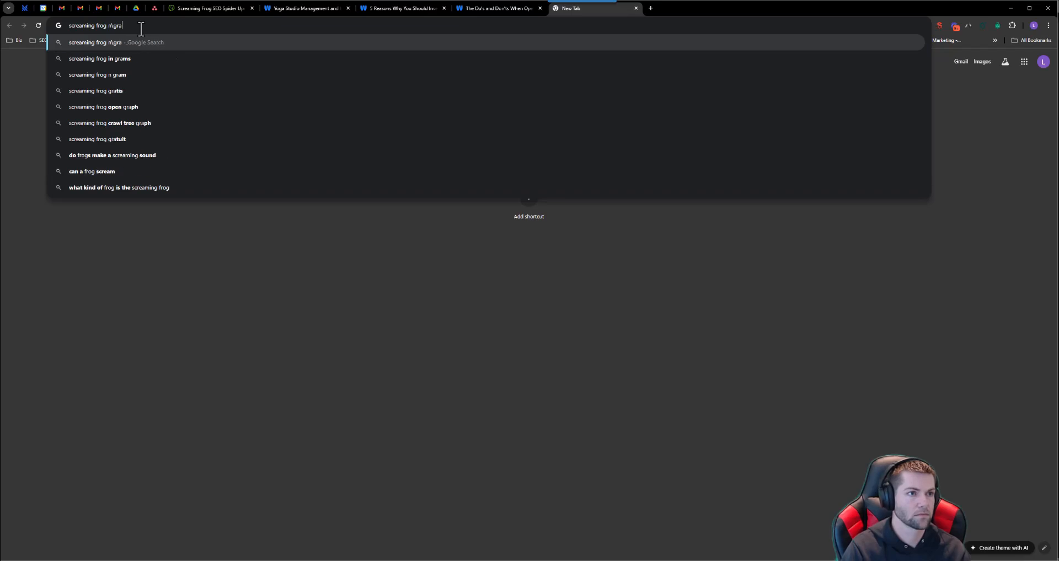
pyautogui.write('gram')
pyautogui.press('Return')
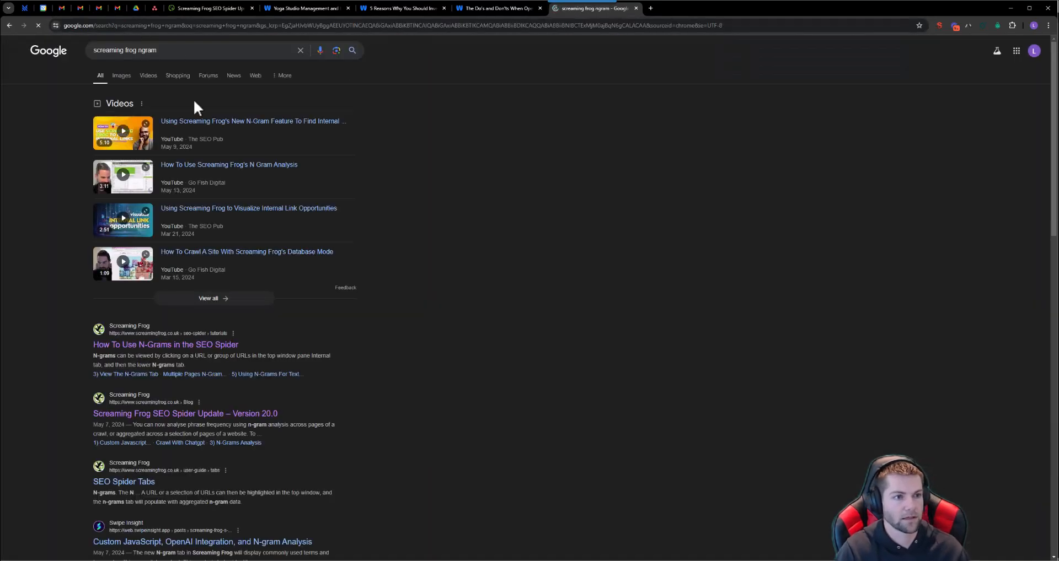
# Open the "How To Use N-Grams in the SEO Spider" tutorial, skim its sections, and return to Screaming Frog
pyautogui.scroll(-1, 435, 339)
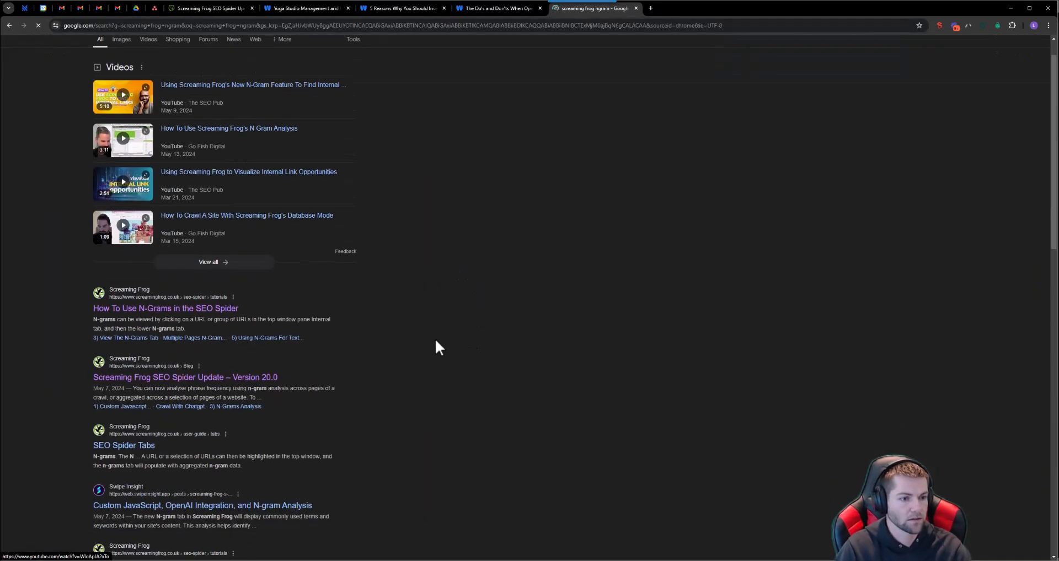
pyautogui.click(188, 306)
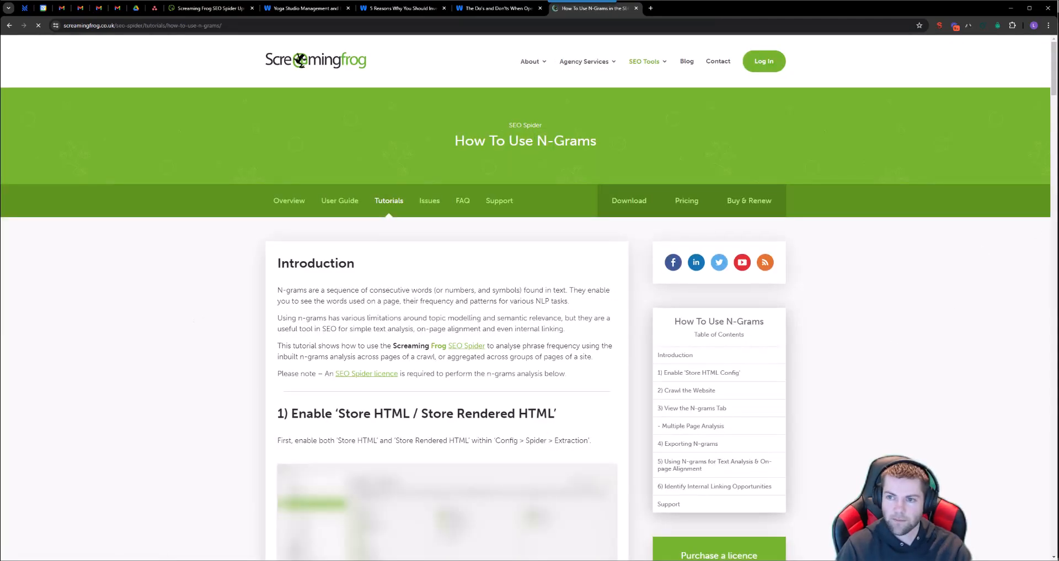
pyautogui.click(1056, 152)
pyautogui.moveTo(1056, 148); pyautogui.dragTo(1056, 376)
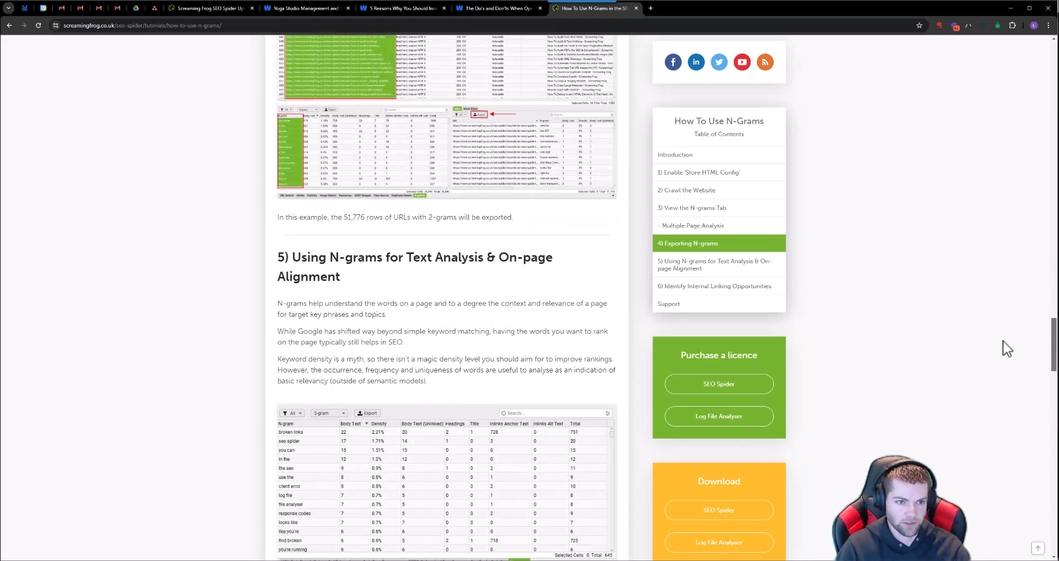
pyautogui.moveTo(1054, 355); pyautogui.dragTo(1020, 82)
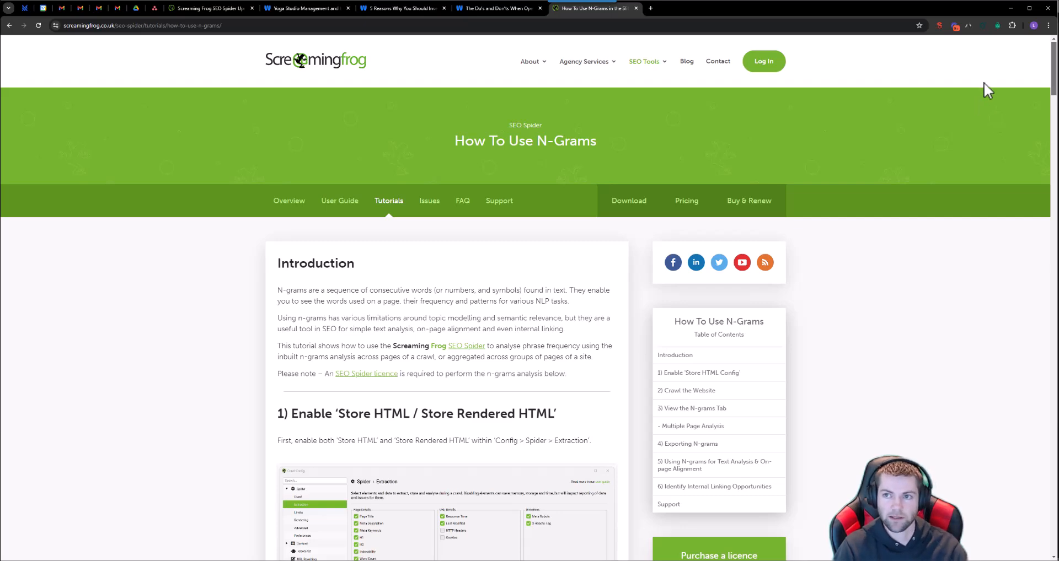
pyautogui.click(1011, 7)
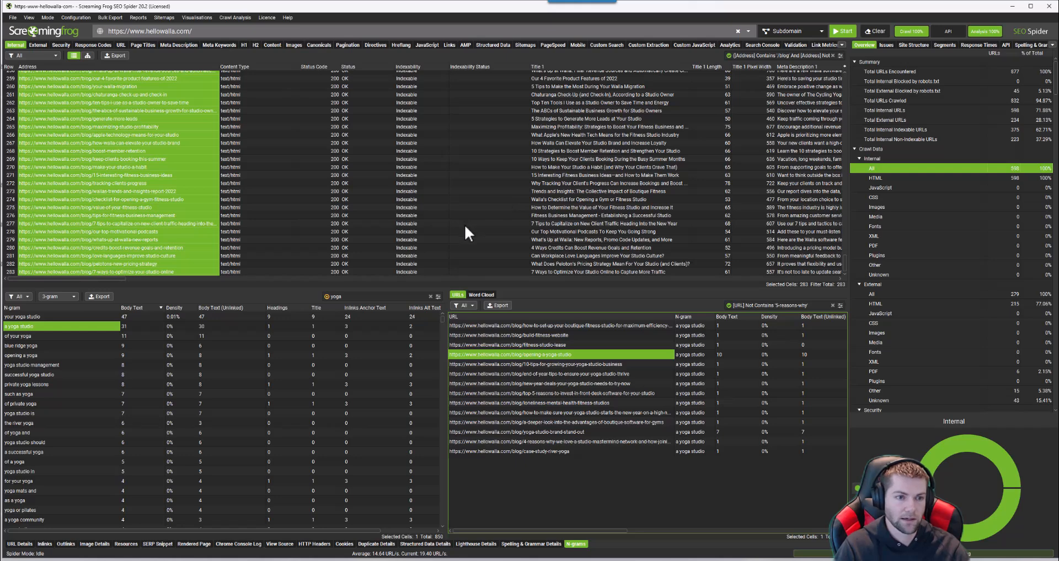